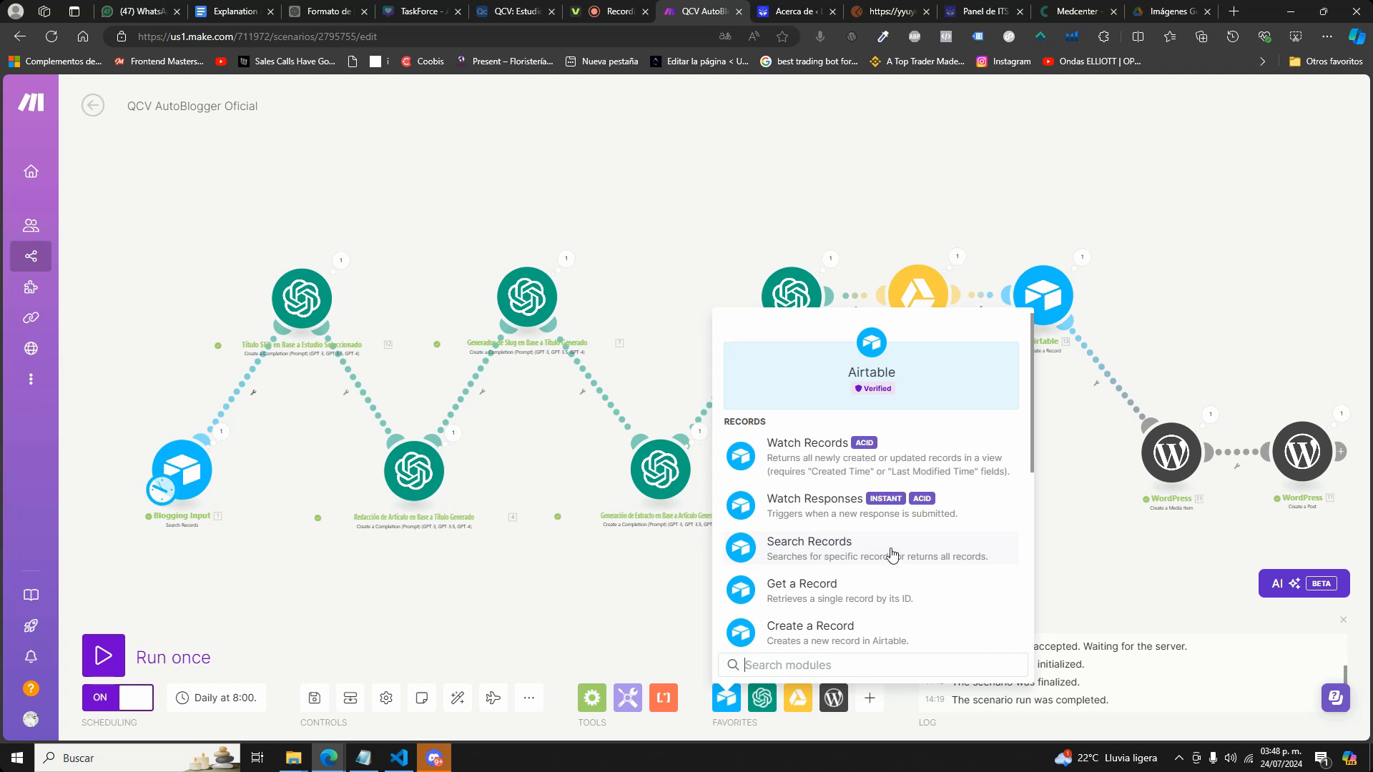
Review the SEO title module's connection, available GPT models, prompt and token limit, along with the list of OpenAI modules.
click(325, 539)
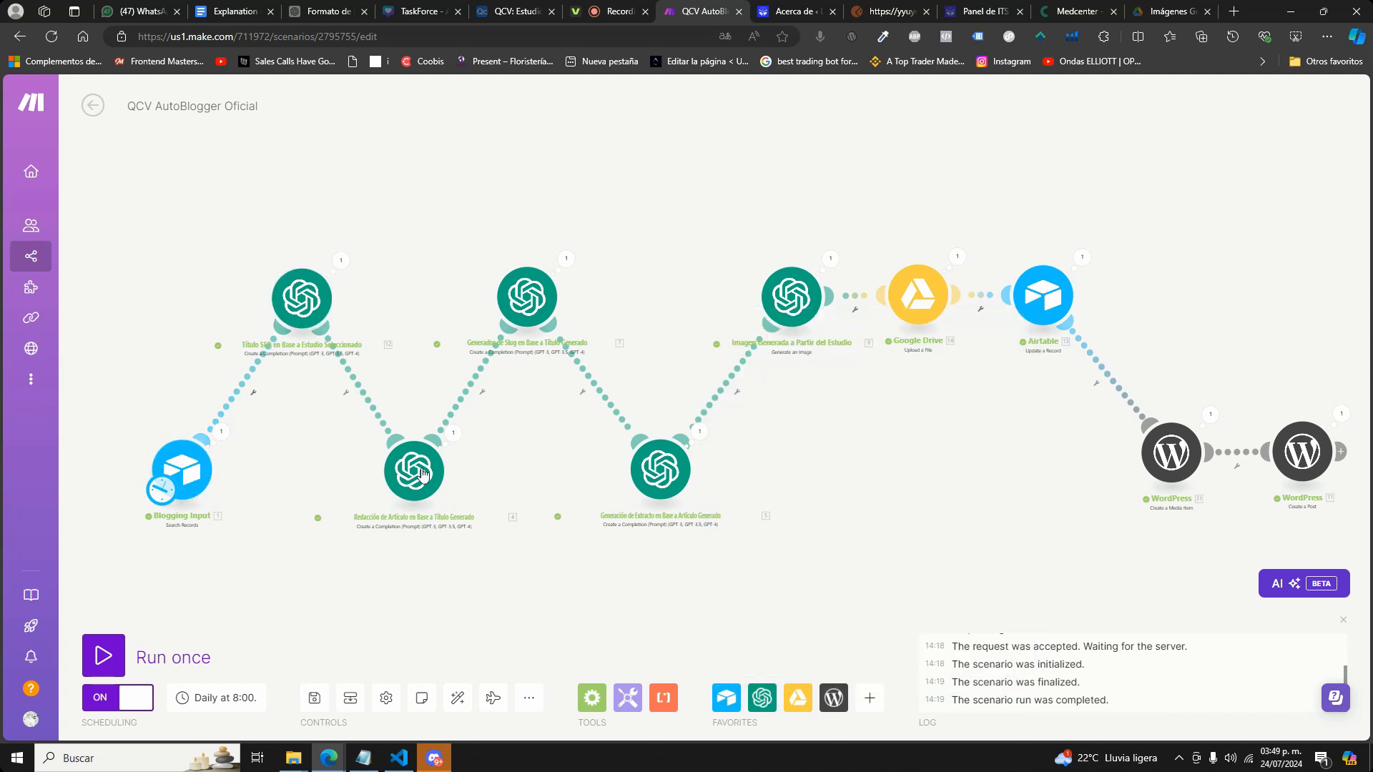
click(320, 296)
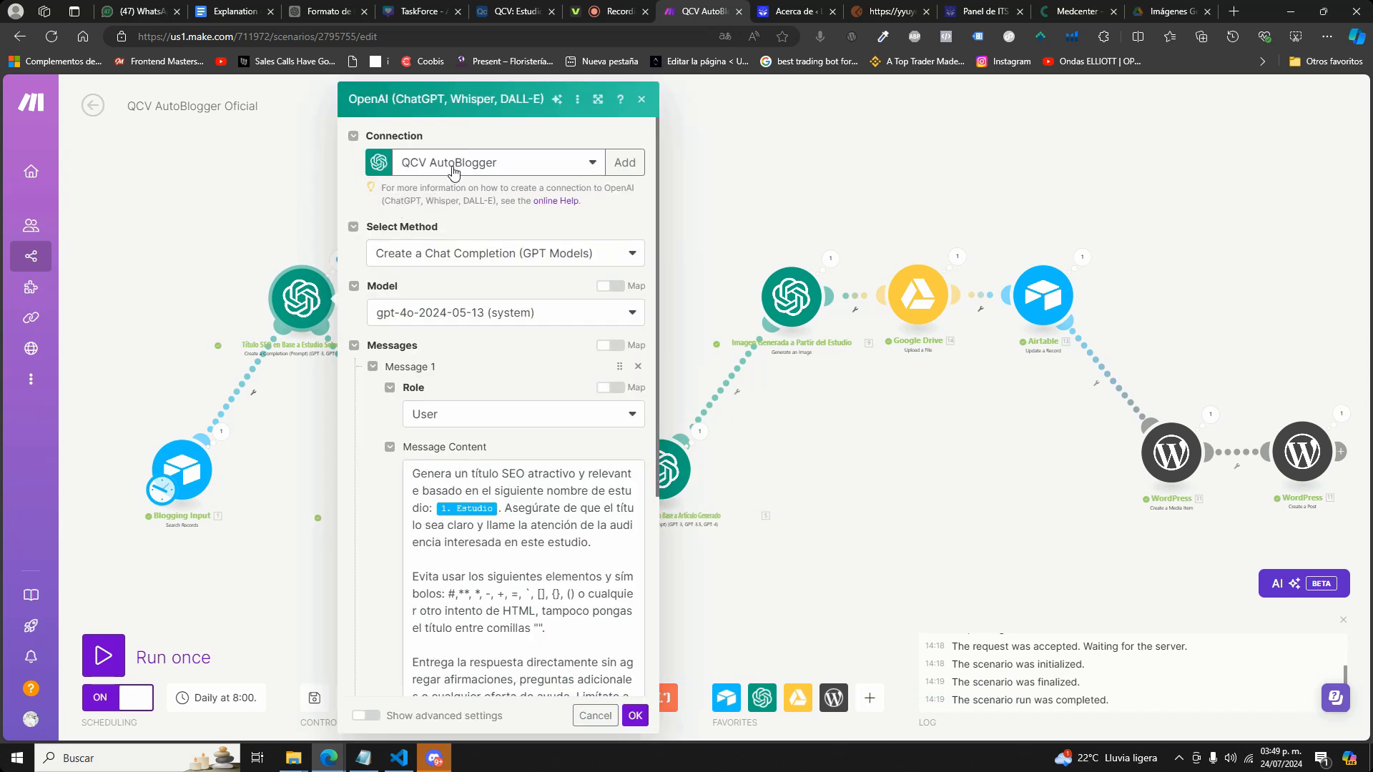
click(754, 700)
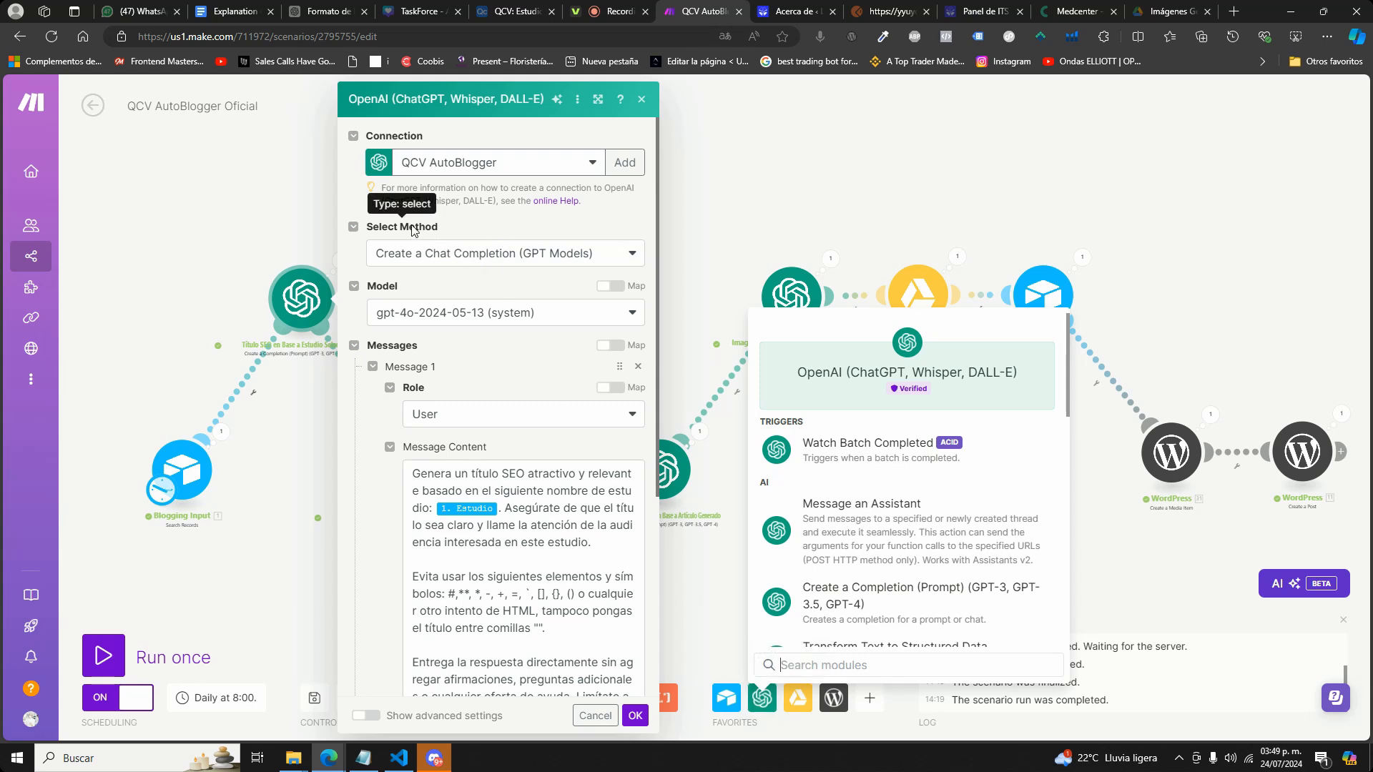
click(539, 312)
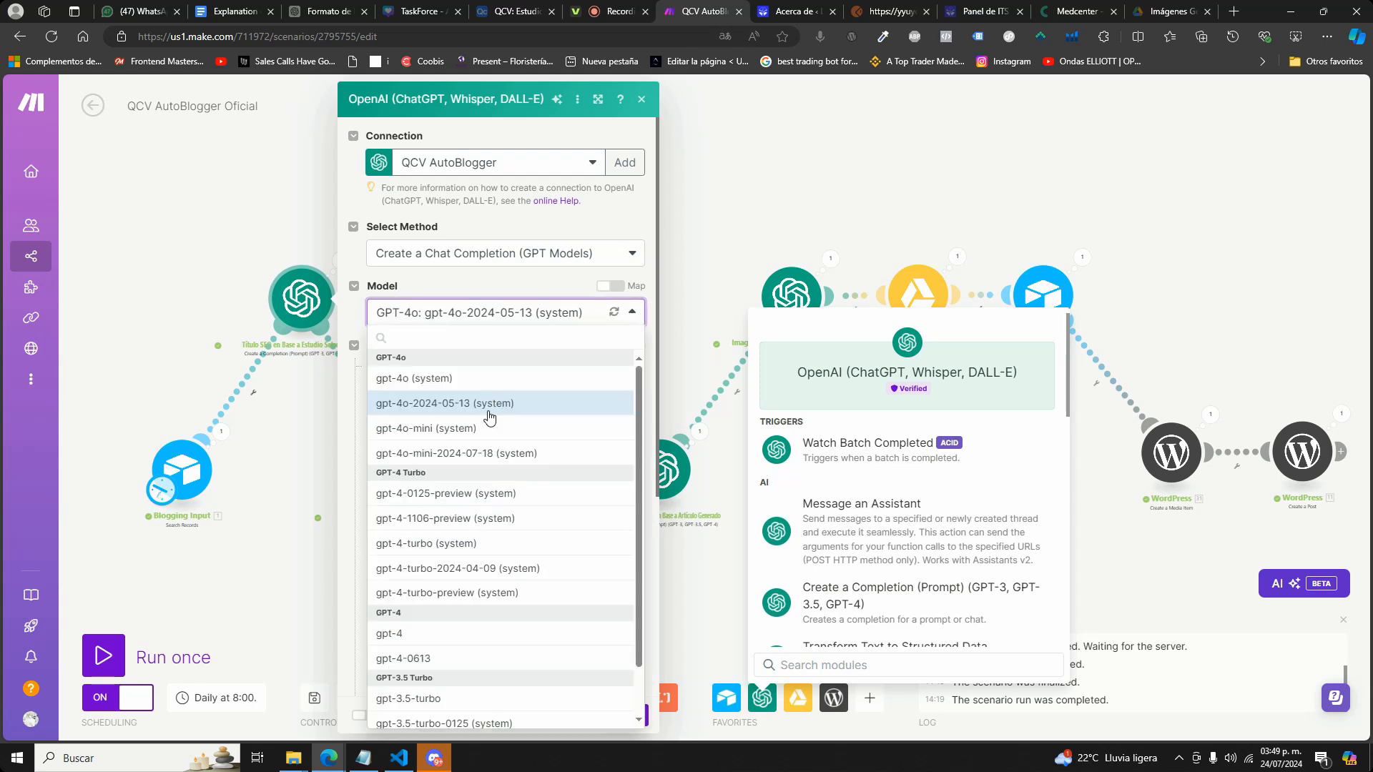
click(532, 288)
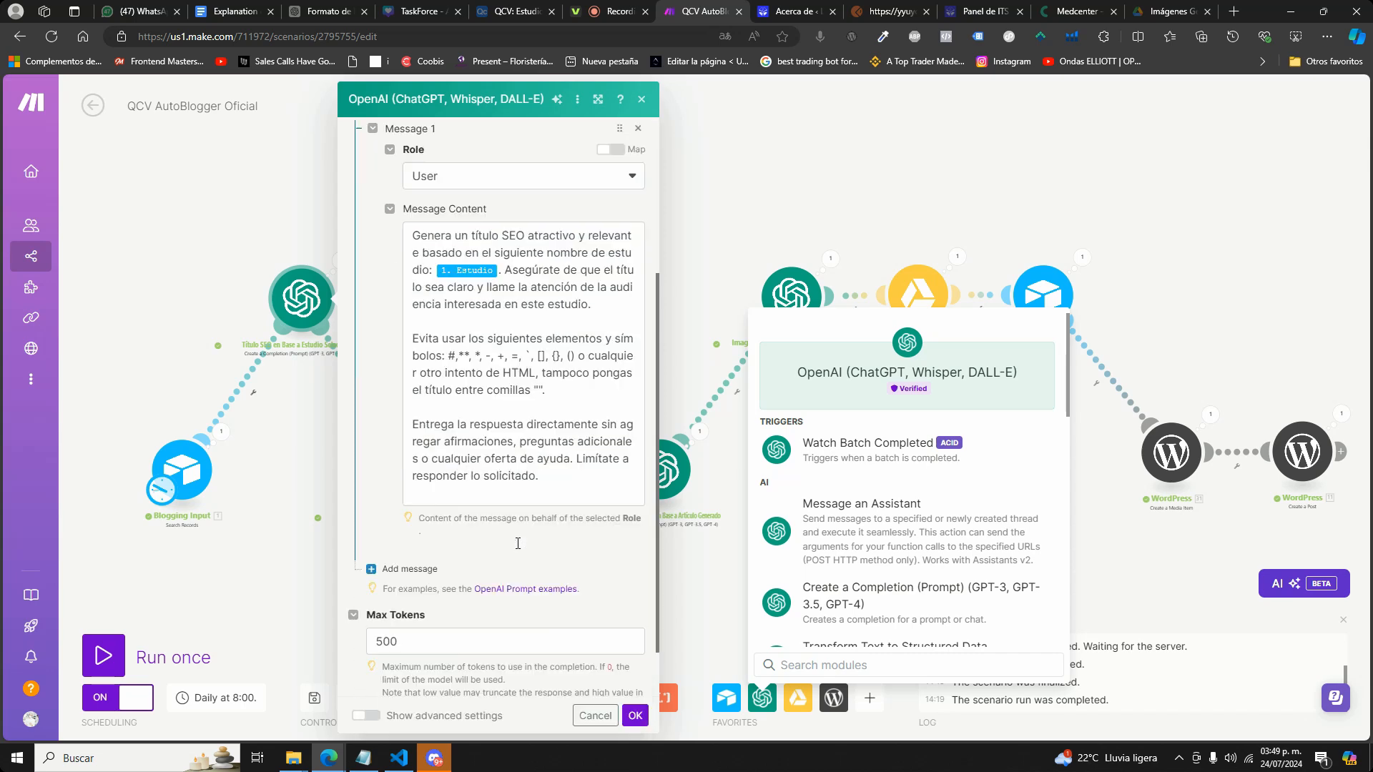
scroll(557, 464, down, 3)
scroll(572, 500, up, 3)
scroll(588, 518, down, 2)
scroll(587, 517, down, 1)
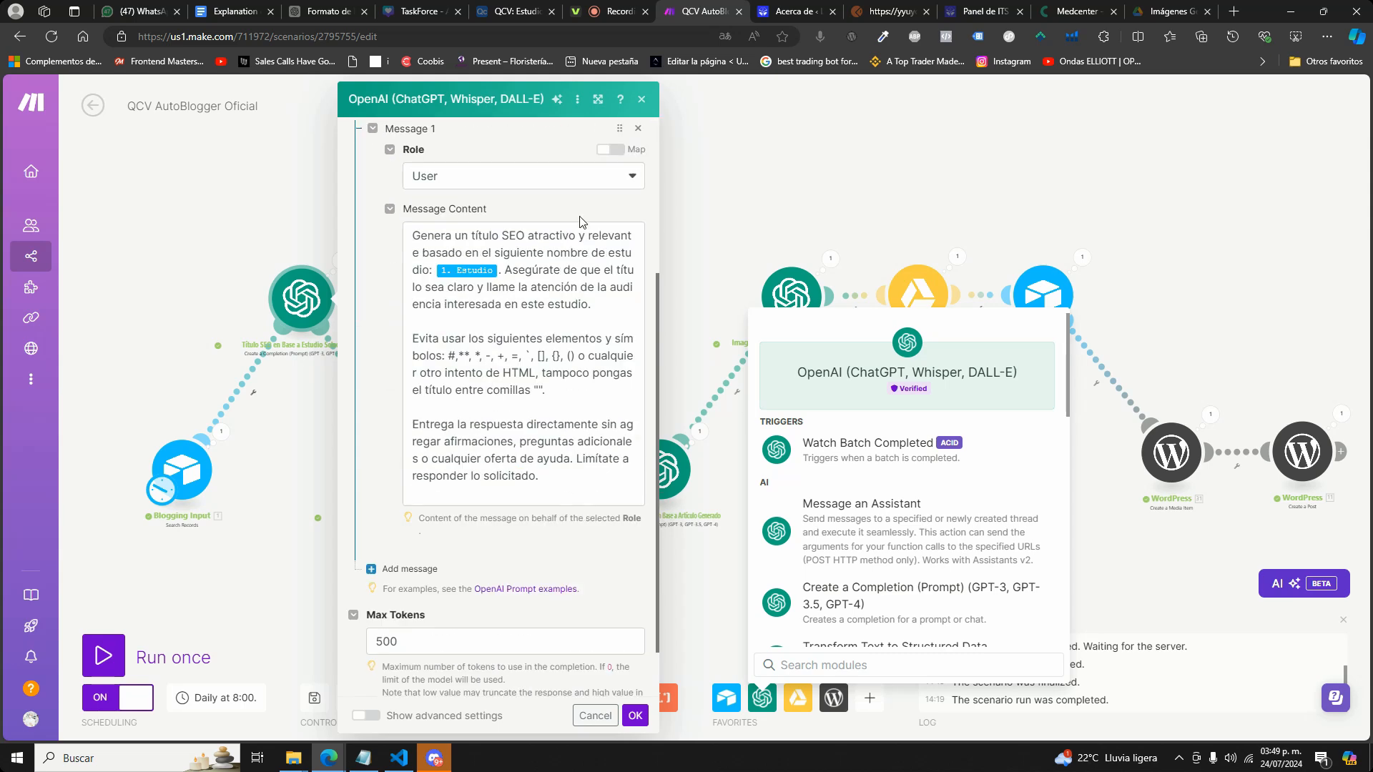
click(674, 310)
Look over the available Google Drive modules and inspect the image generation module's model and prompt.
click(797, 700)
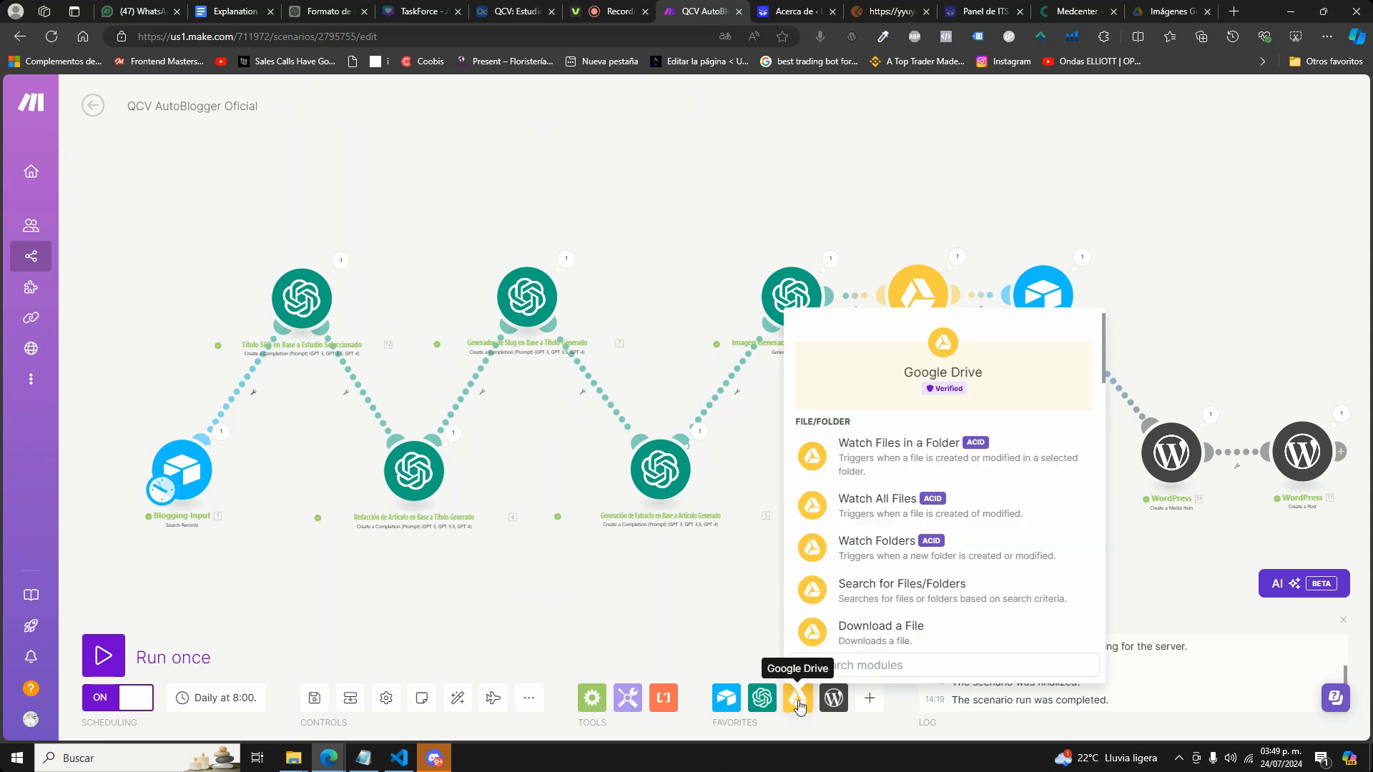
drag(959, 173, 826, 181)
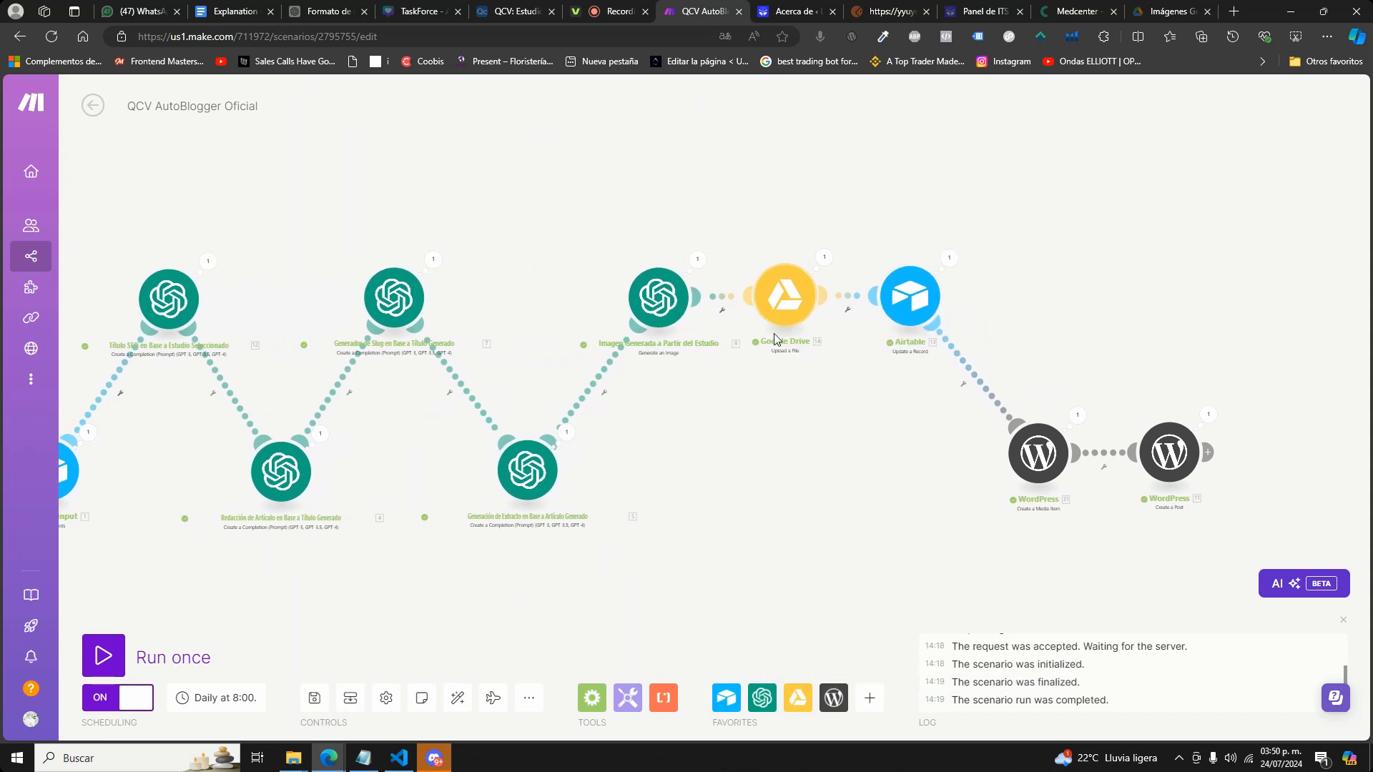
click(661, 309)
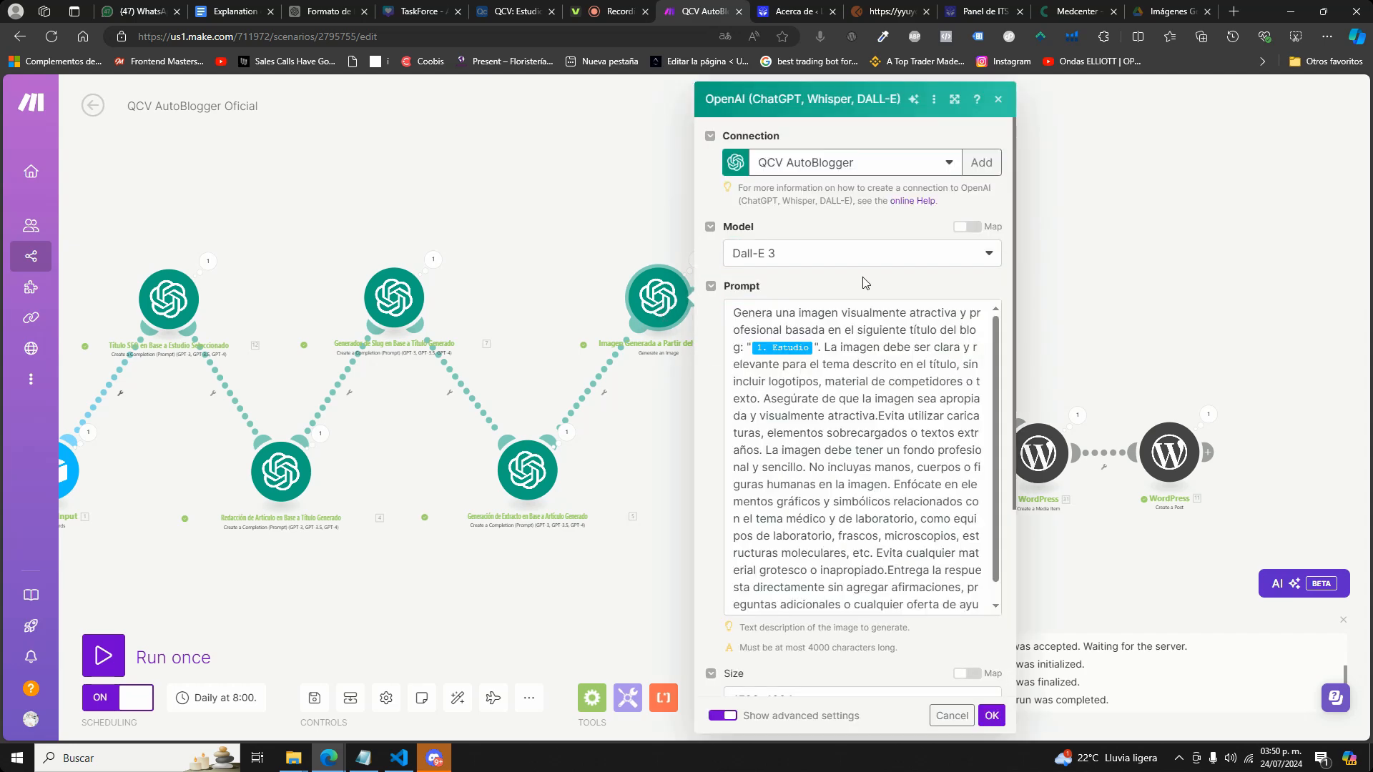
click(624, 175)
click(662, 319)
click(589, 180)
Examine the record field mappings in the Airtable Update a Record module.
drag(995, 158, 862, 202)
click(781, 350)
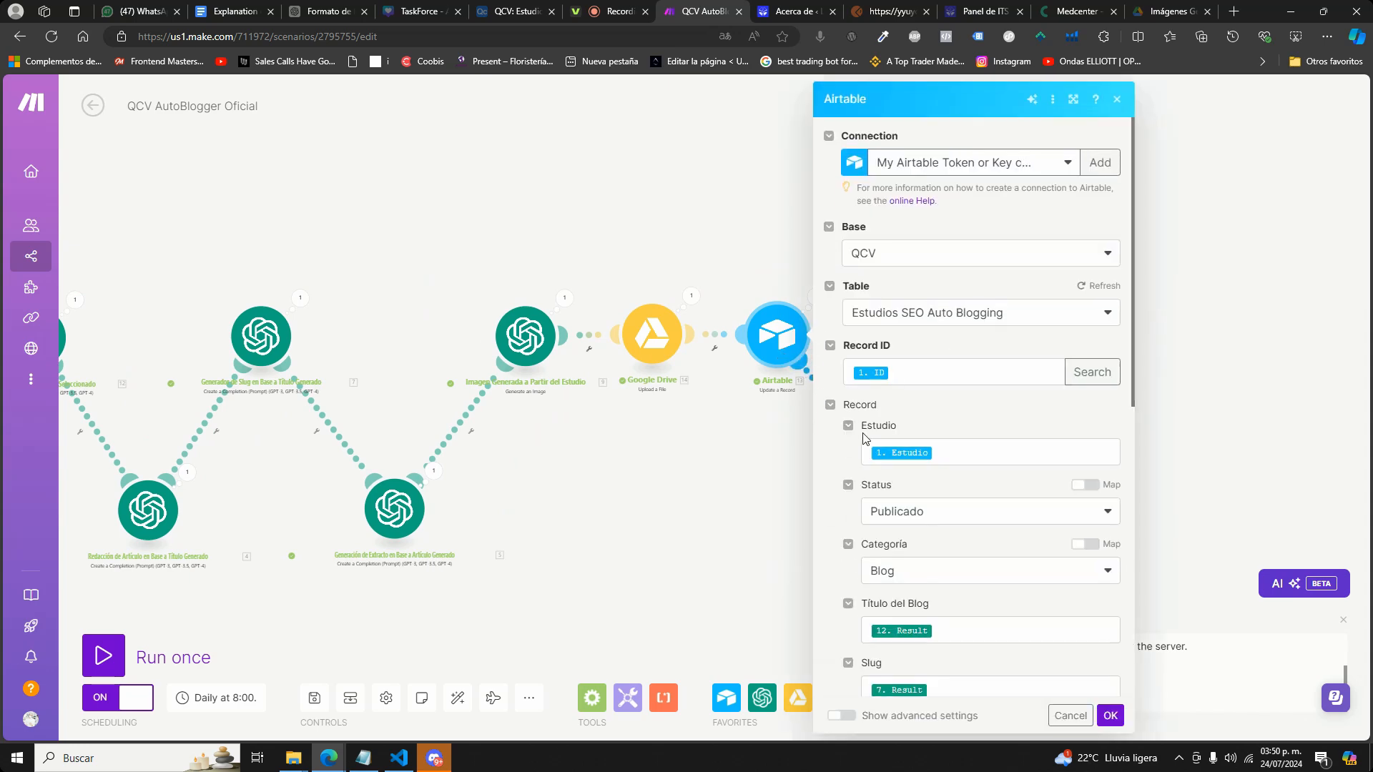
scroll(926, 622, down, 3)
scroll(915, 500, up, 3)
click(783, 537)
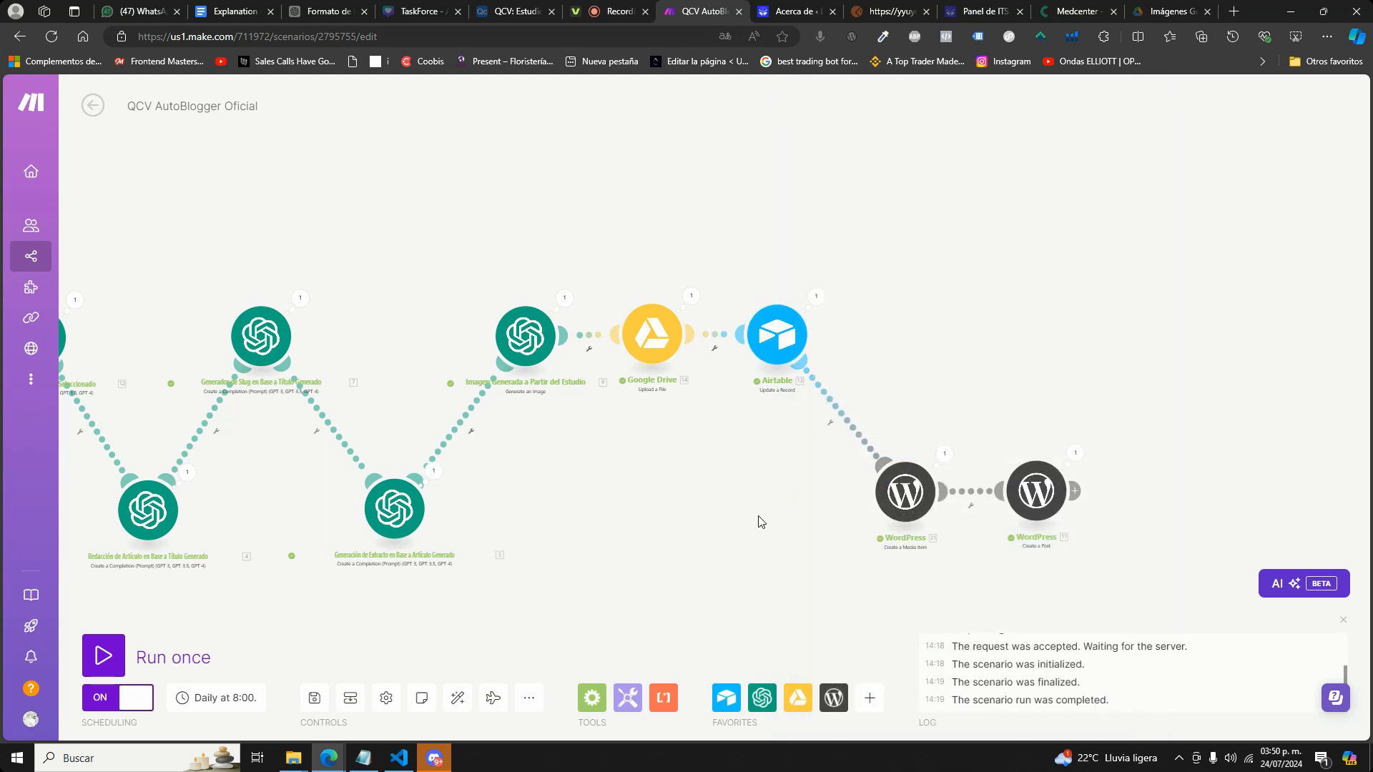
drag(763, 521, 558, 368)
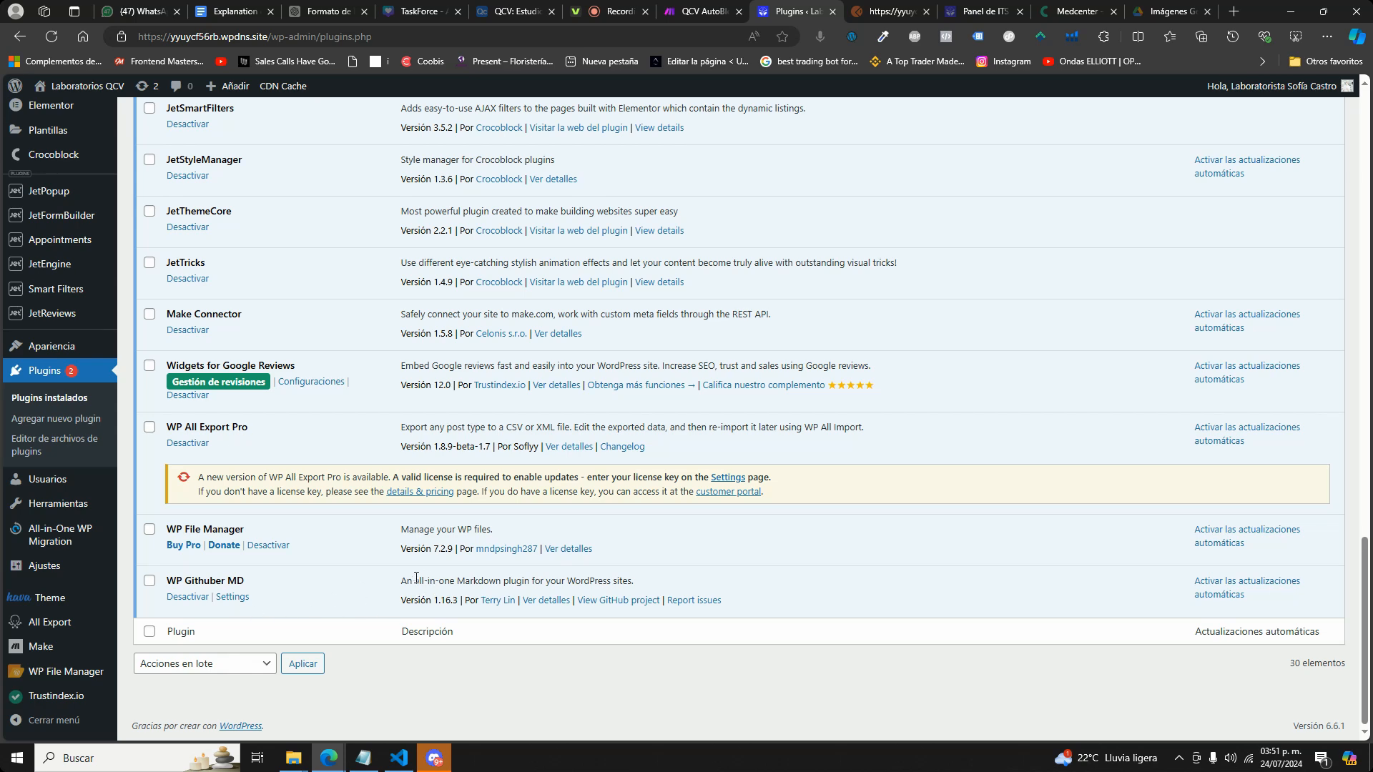
Read the details of the WP Githuber MD and Make Connector plugins in WordPress, including the Make Connector author's website.
click(545, 600)
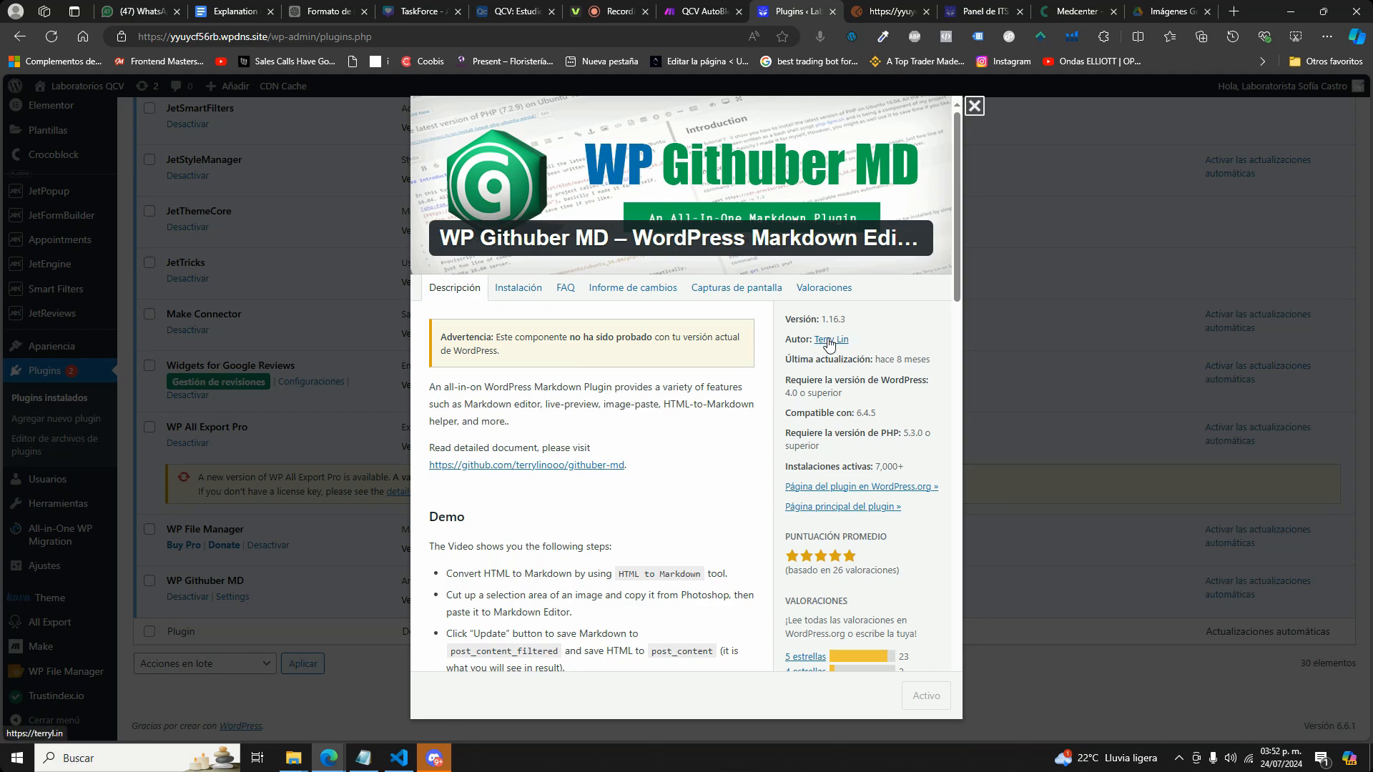
click(974, 107)
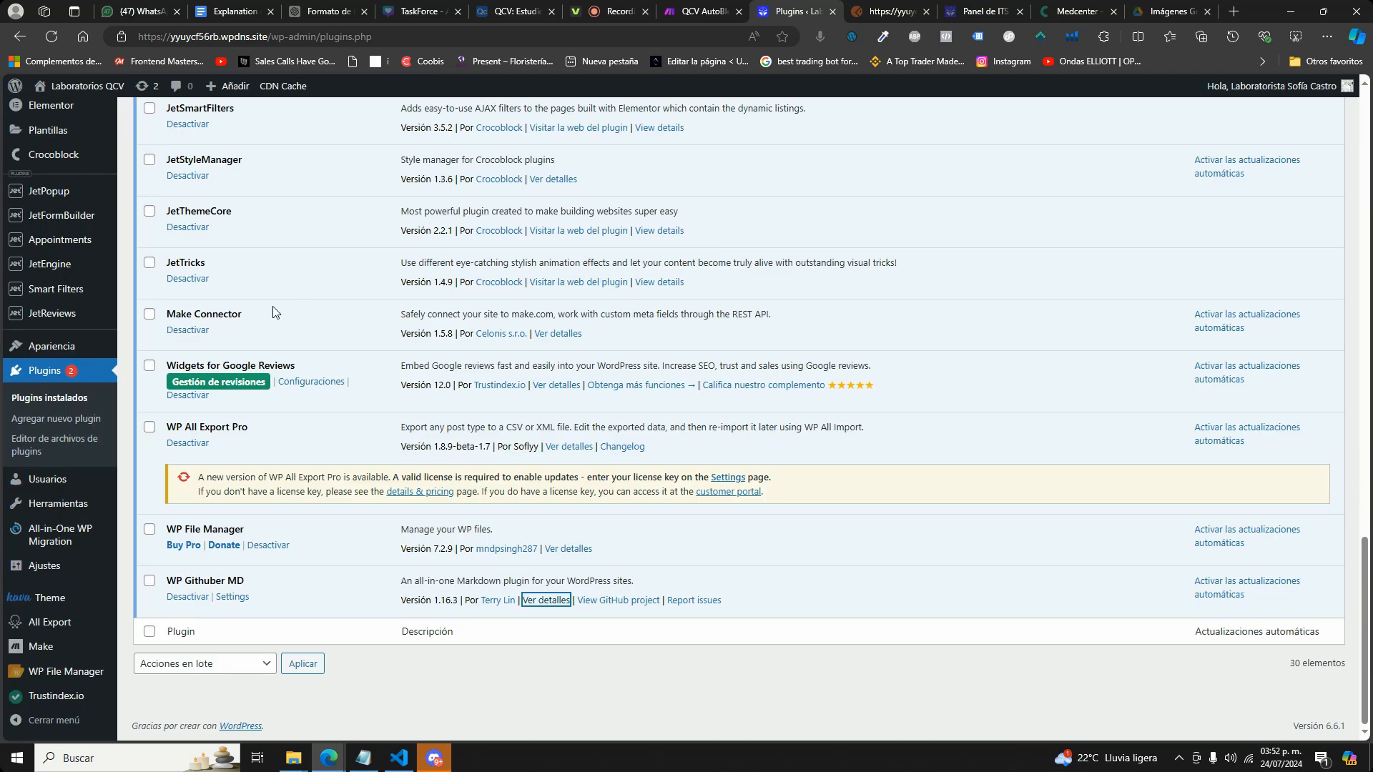
click(557, 333)
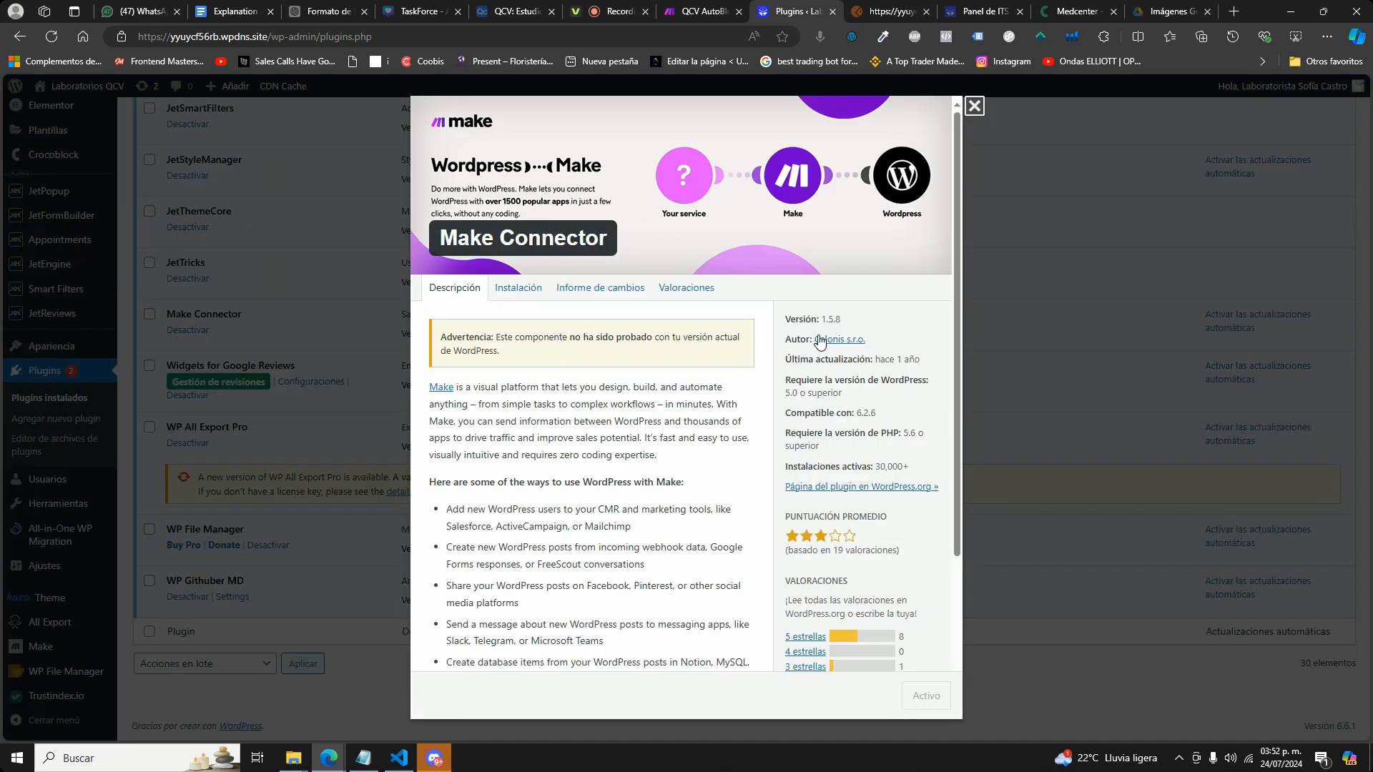
click(848, 339)
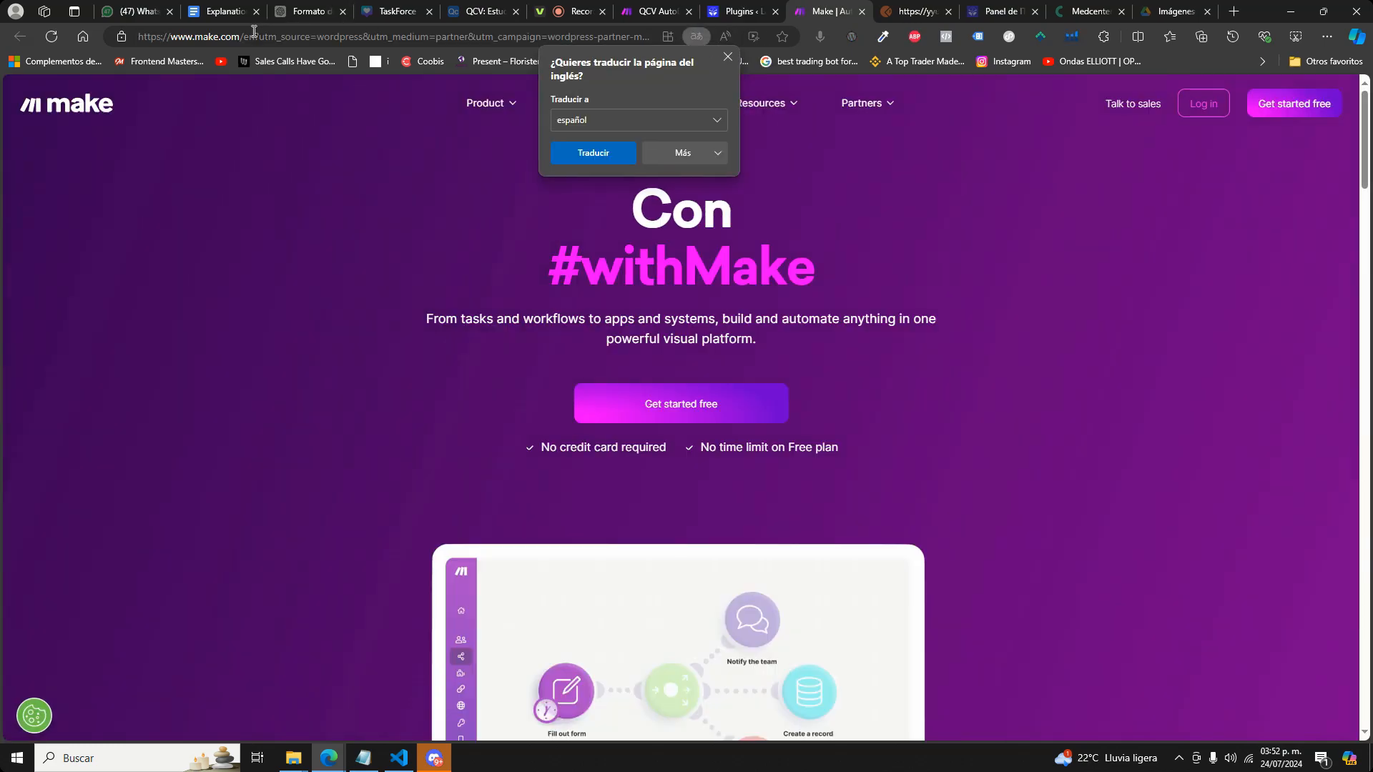
click(745, 6)
scroll(647, 527, down, 3)
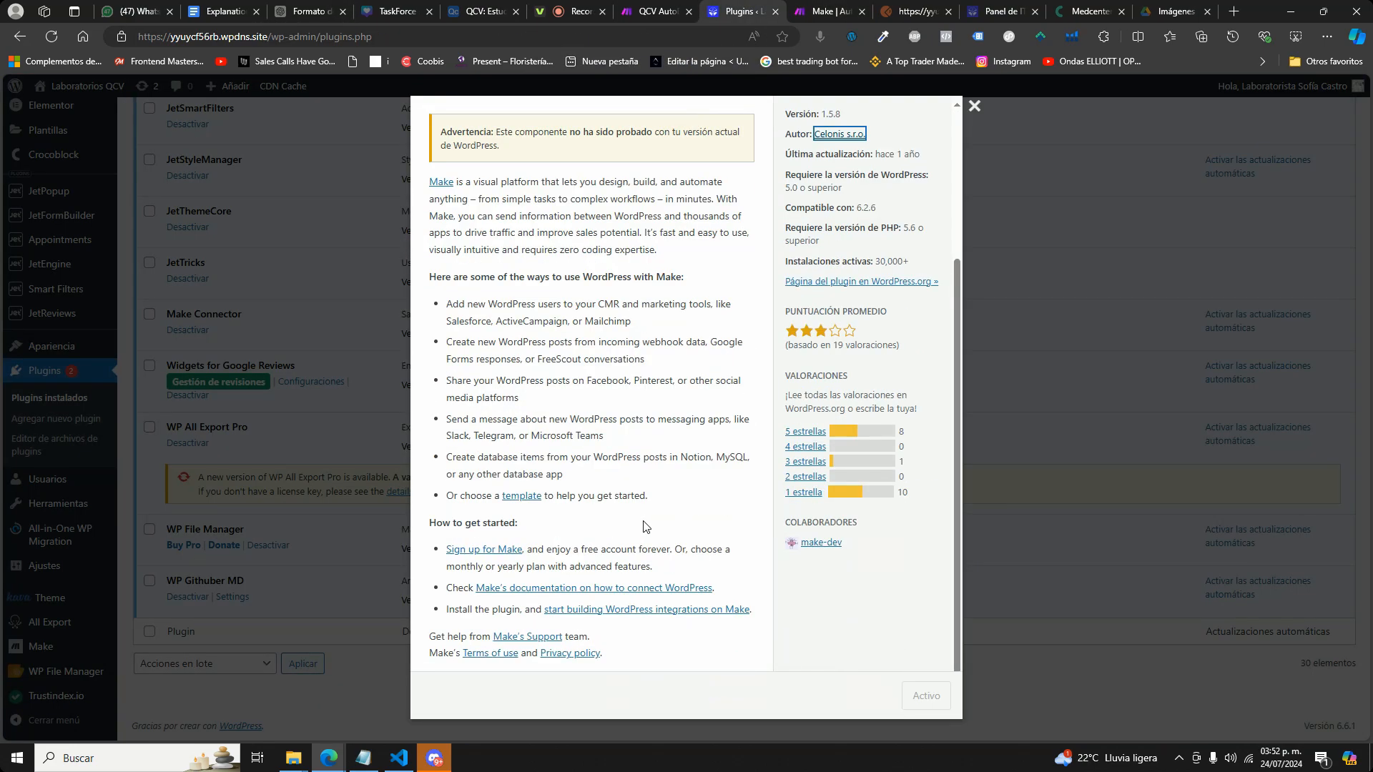
click(973, 106)
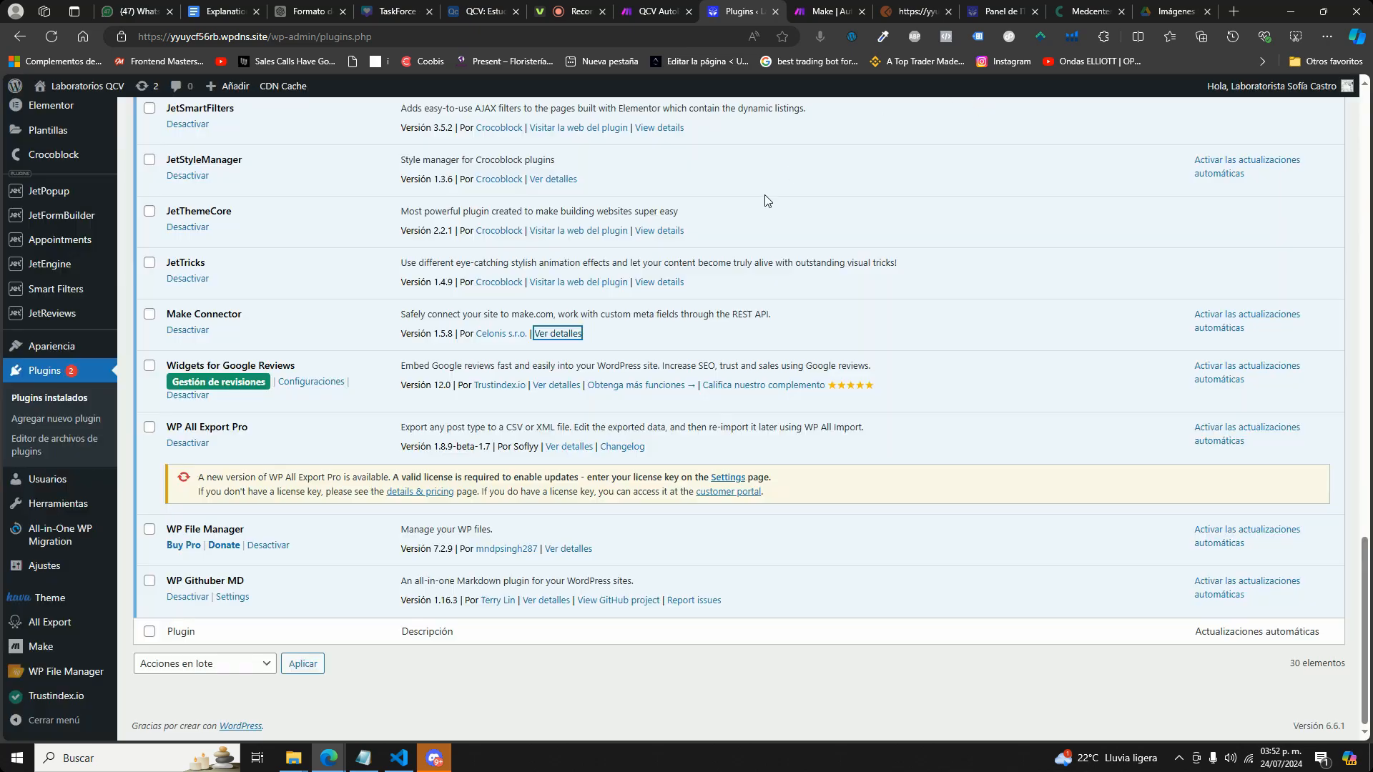
Return to the QCV AutoBlogger Oficial scenario in Make and check its schedule settings.
click(654, 12)
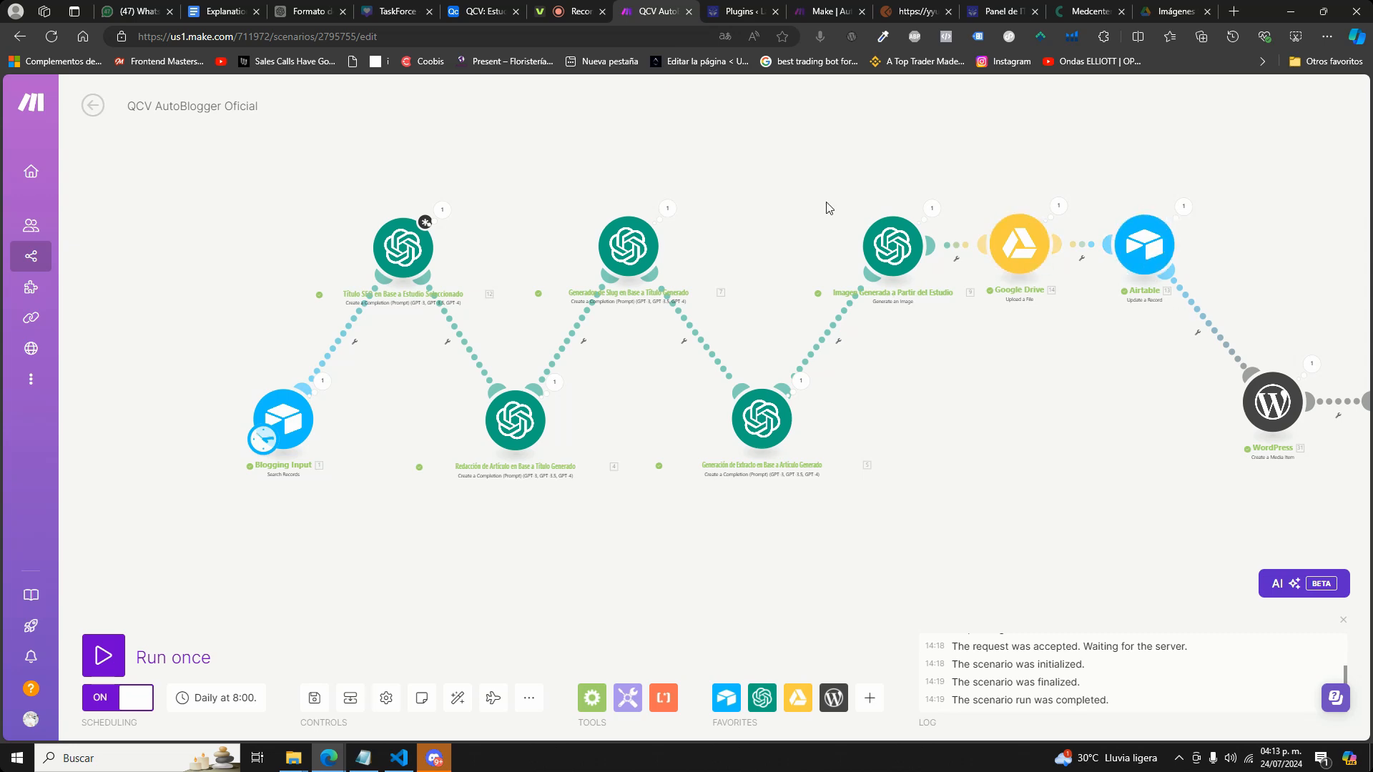
click(236, 706)
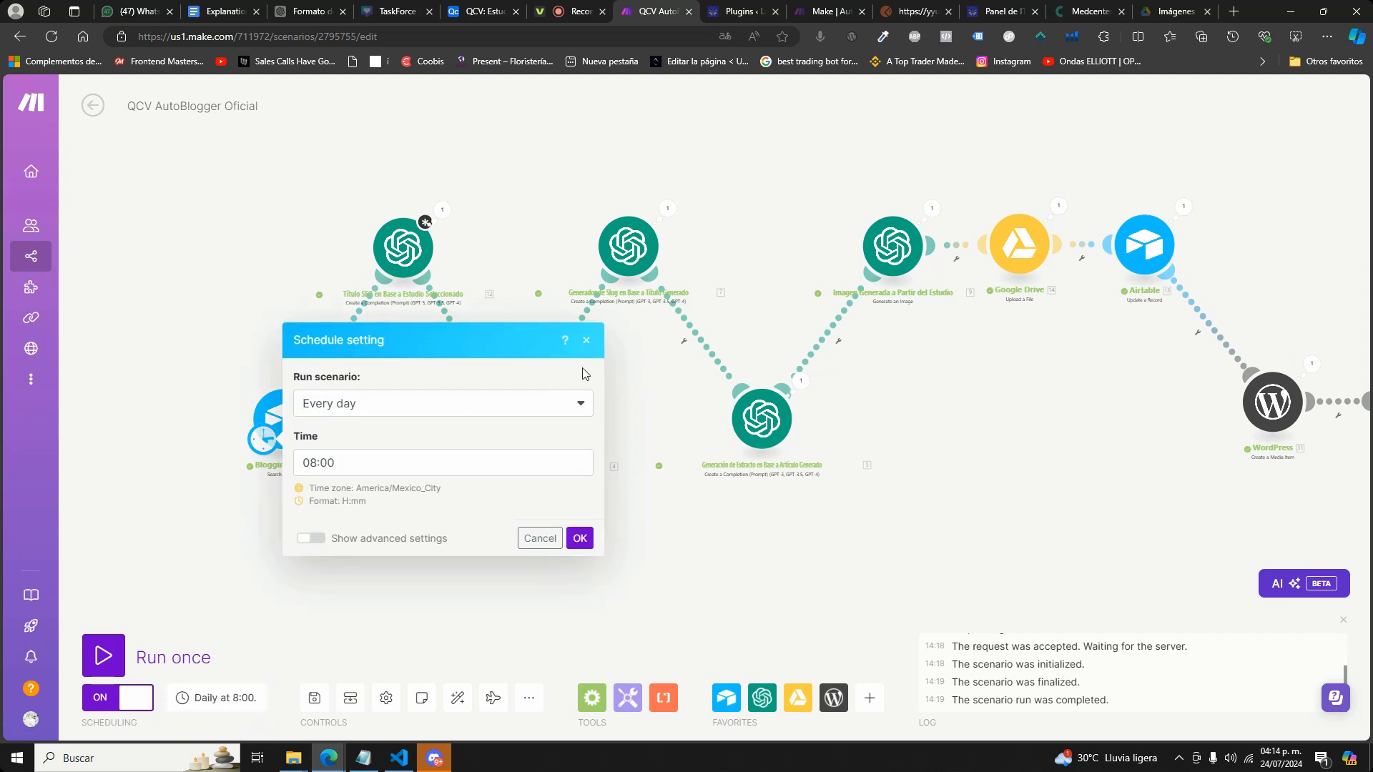
click(435, 412)
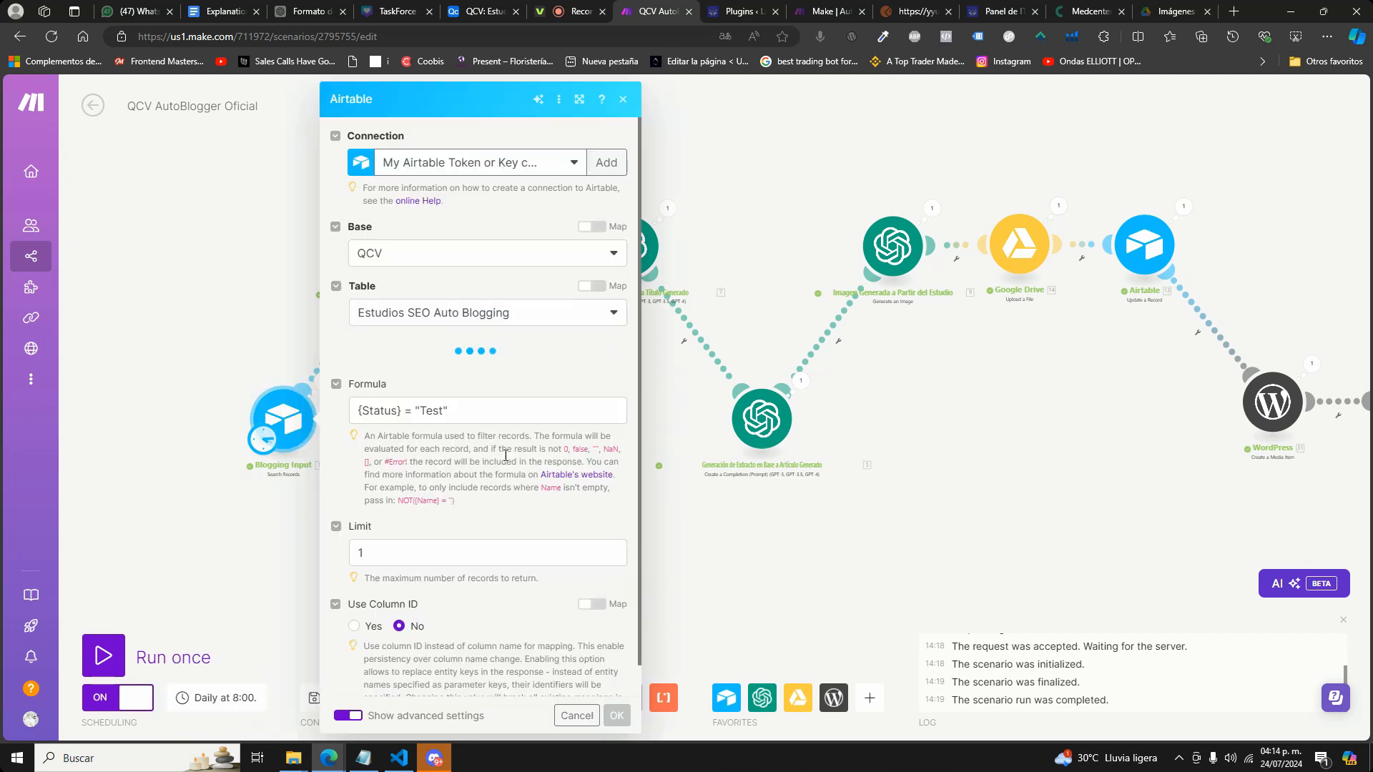
Examine the status filter formula in the Blogging Input search module and look at the matching Airtable table.
scroll(467, 498, down, 7)
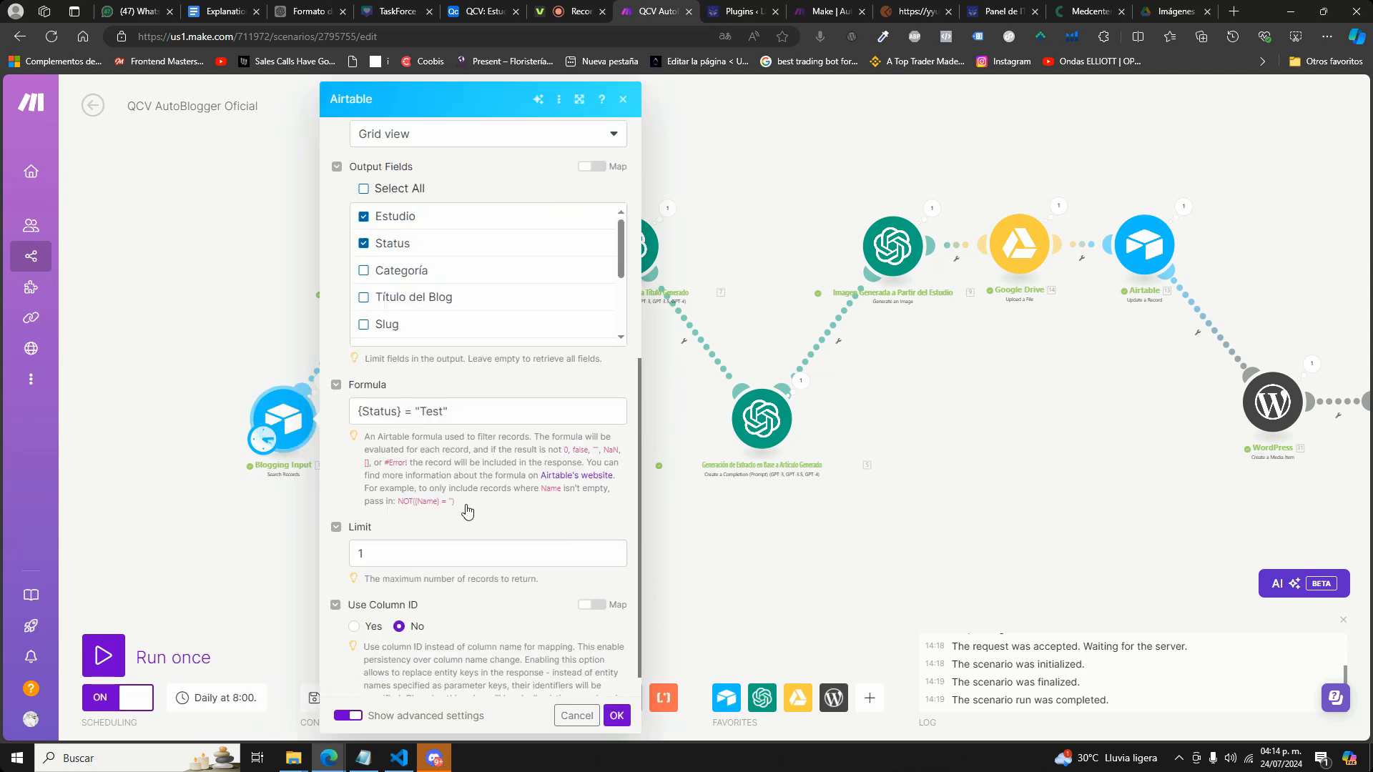
drag(444, 381, 424, 377)
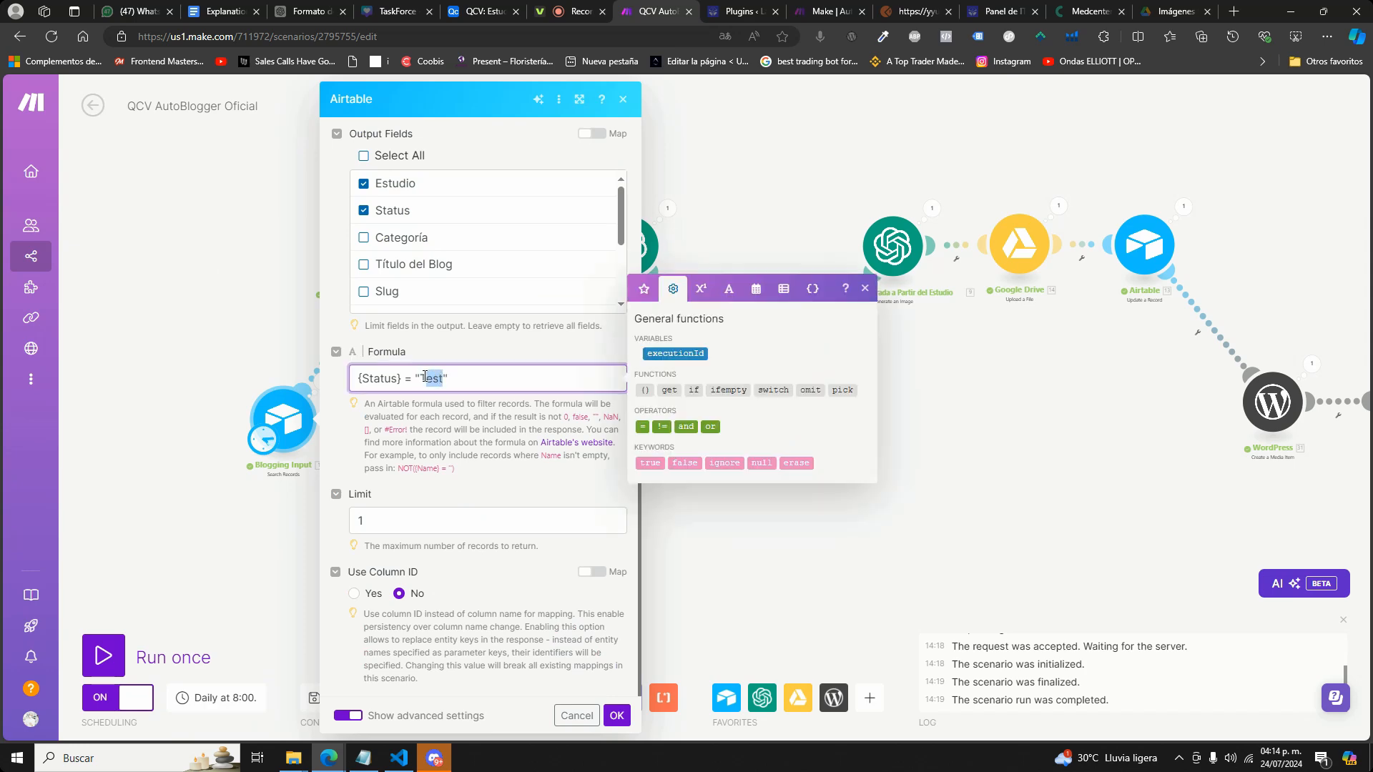
double_click(389, 374)
double_click(422, 375)
click(472, 10)
scroll(643, 322, up, 15)
click(647, 11)
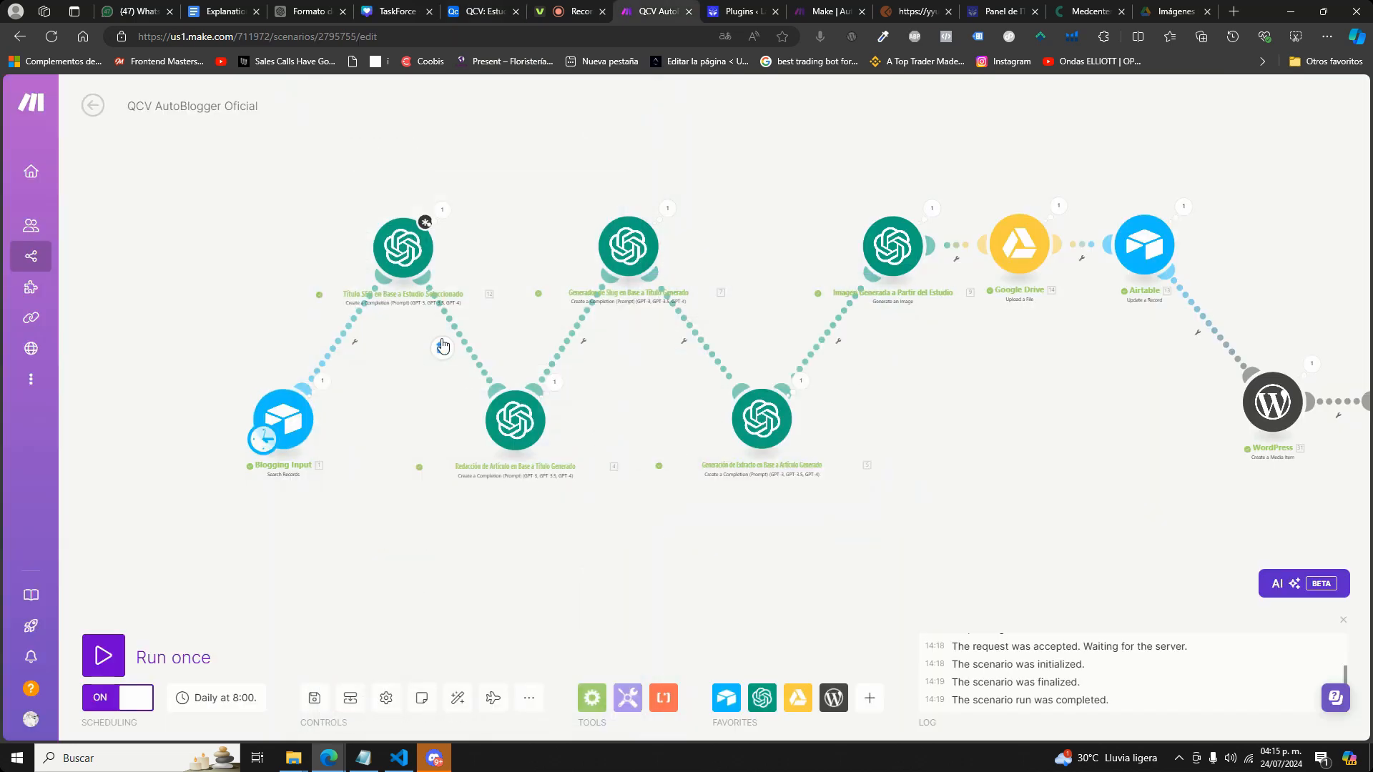
Review how the SEO title module's prompt uses the study name, and check the Blogging Input module that supplies it.
click(404, 250)
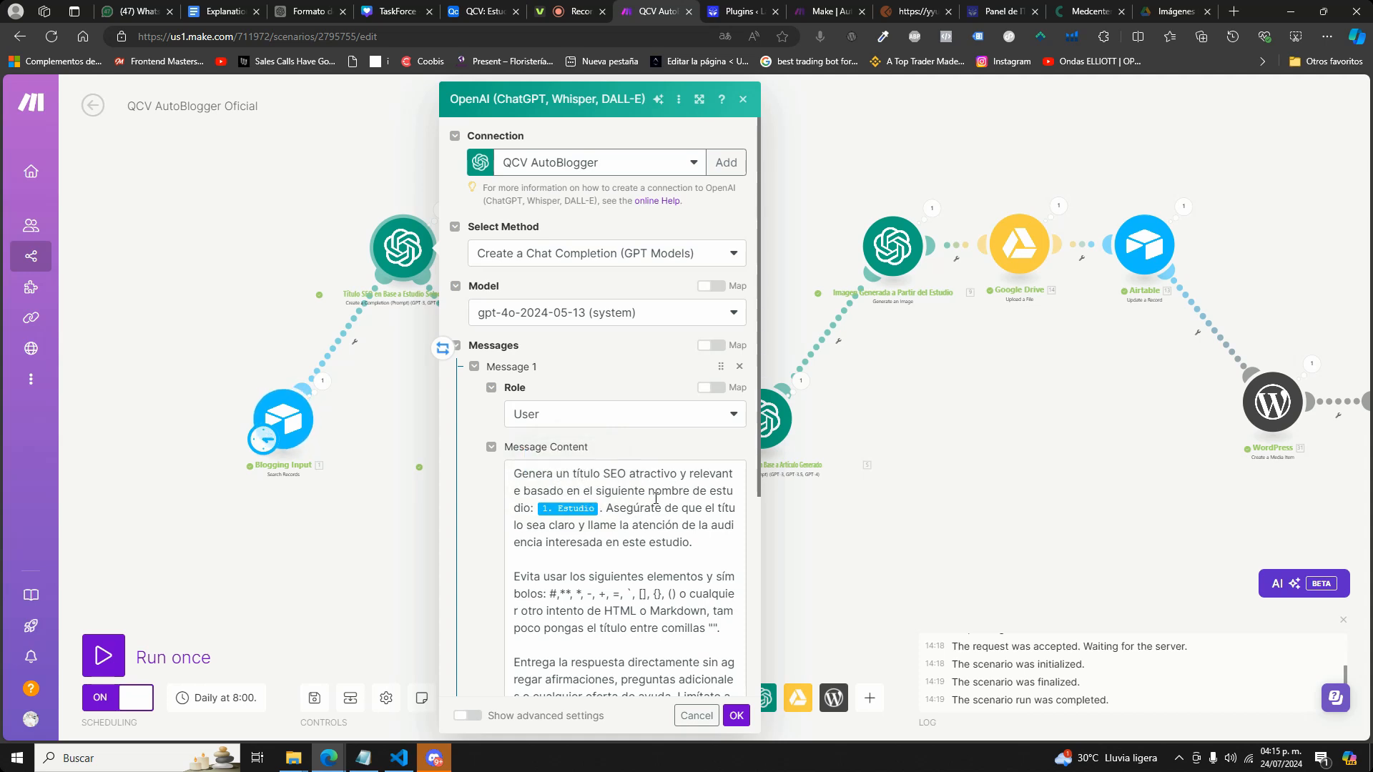
click(293, 420)
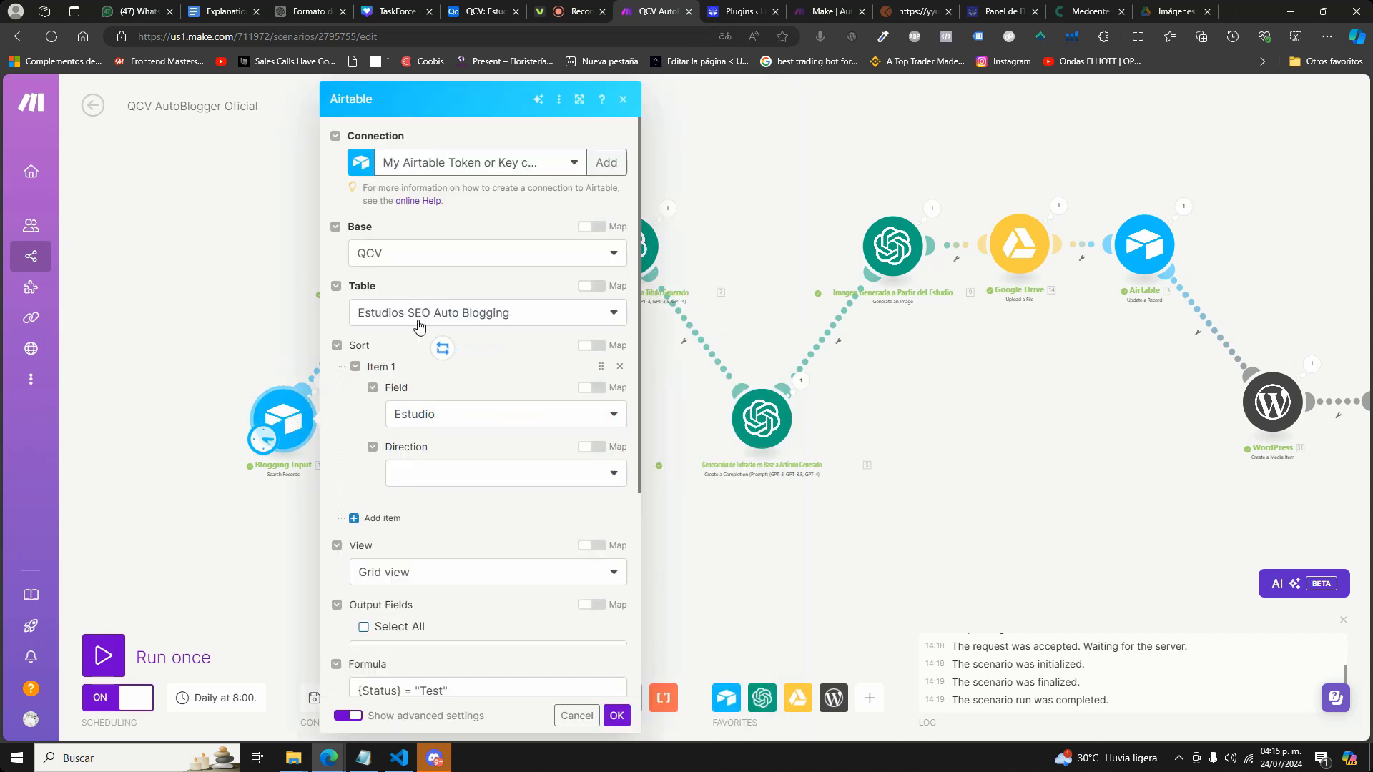
click(206, 281)
click(402, 247)
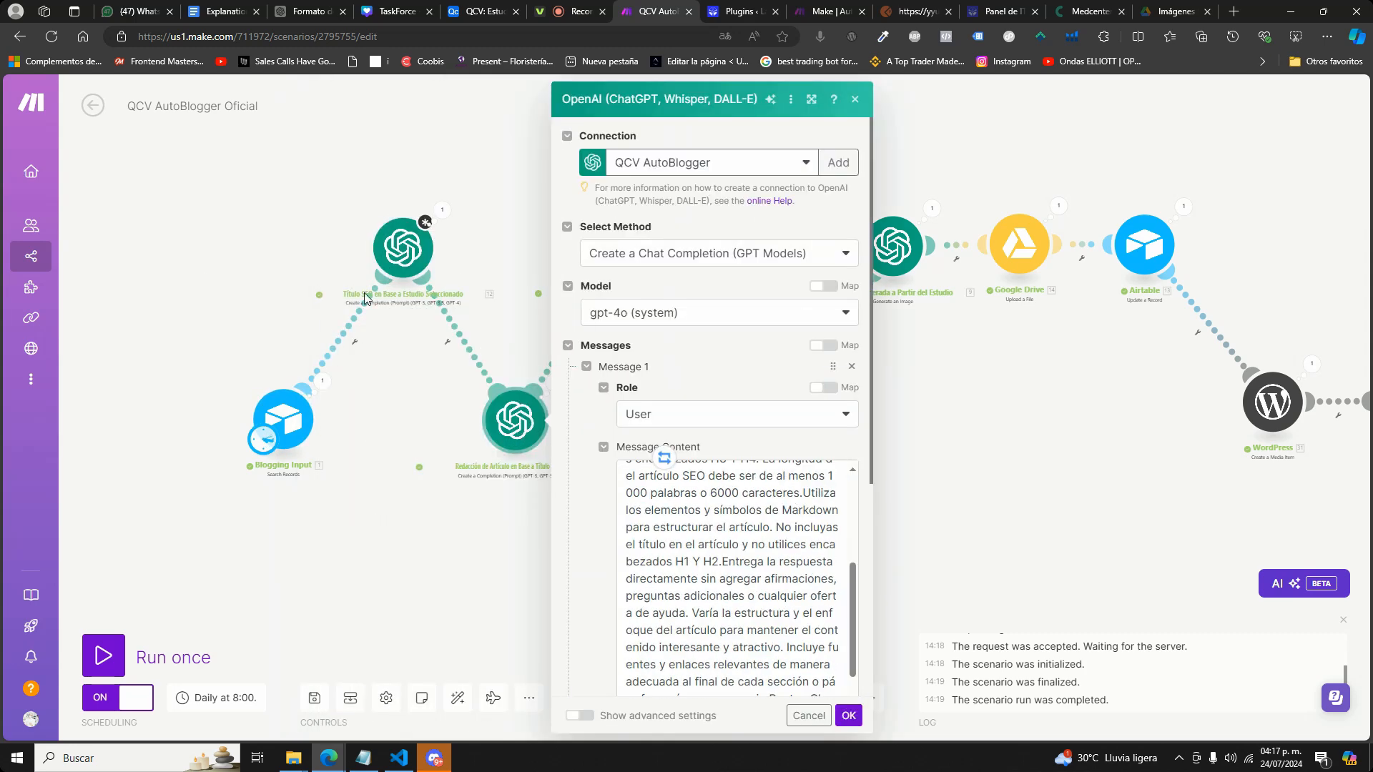
Read through the article writing module's full prompt and its maximum token setting, then close its settings.
scroll(760, 493, up, 4)
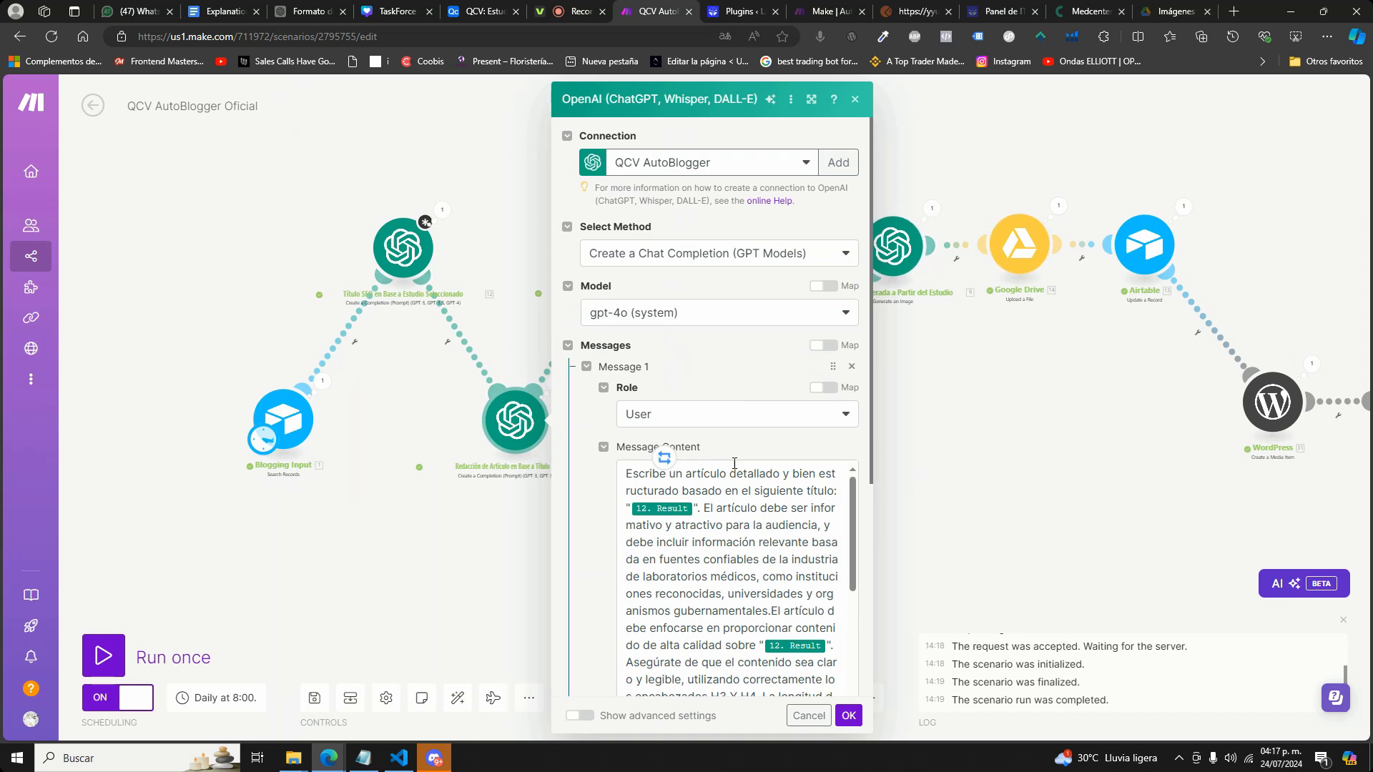
click(851, 494)
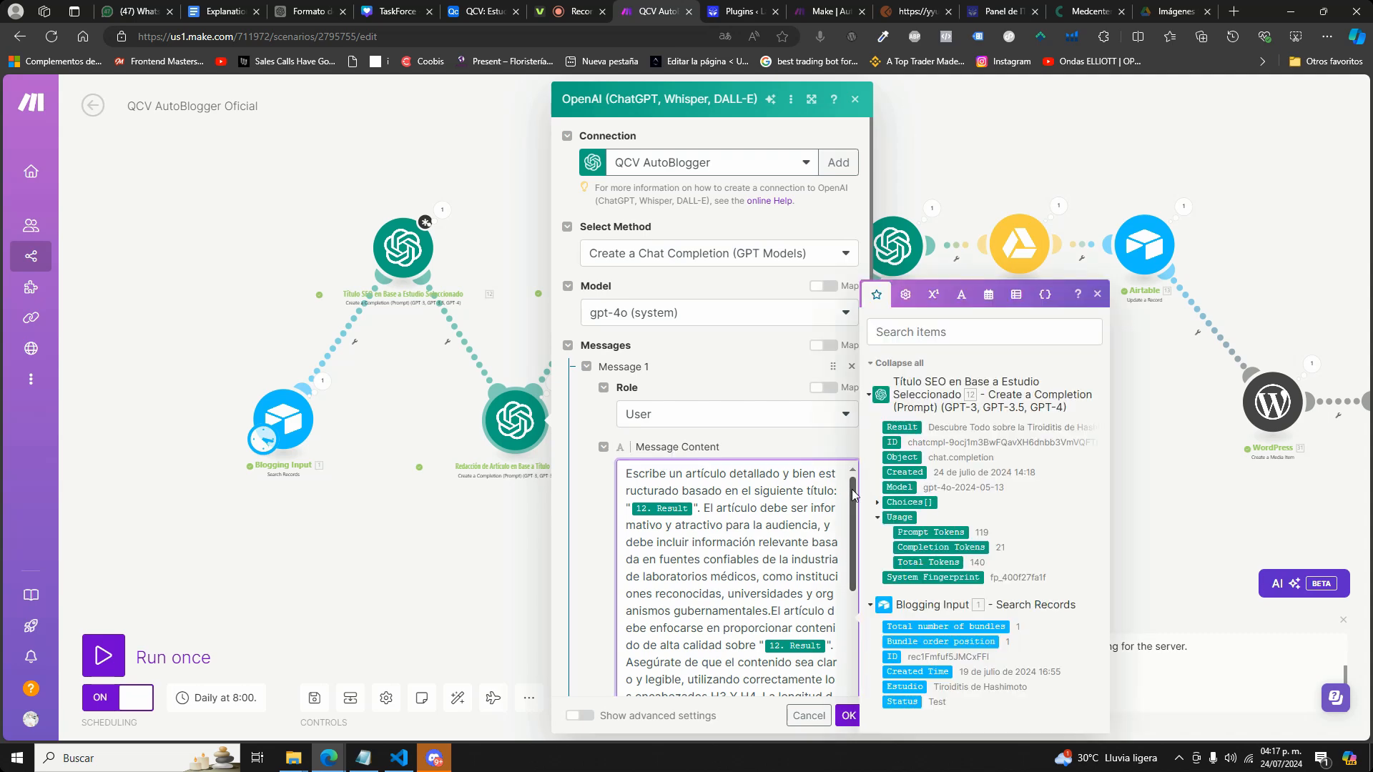
drag(853, 491, 860, 630)
scroll(836, 644, down, 3)
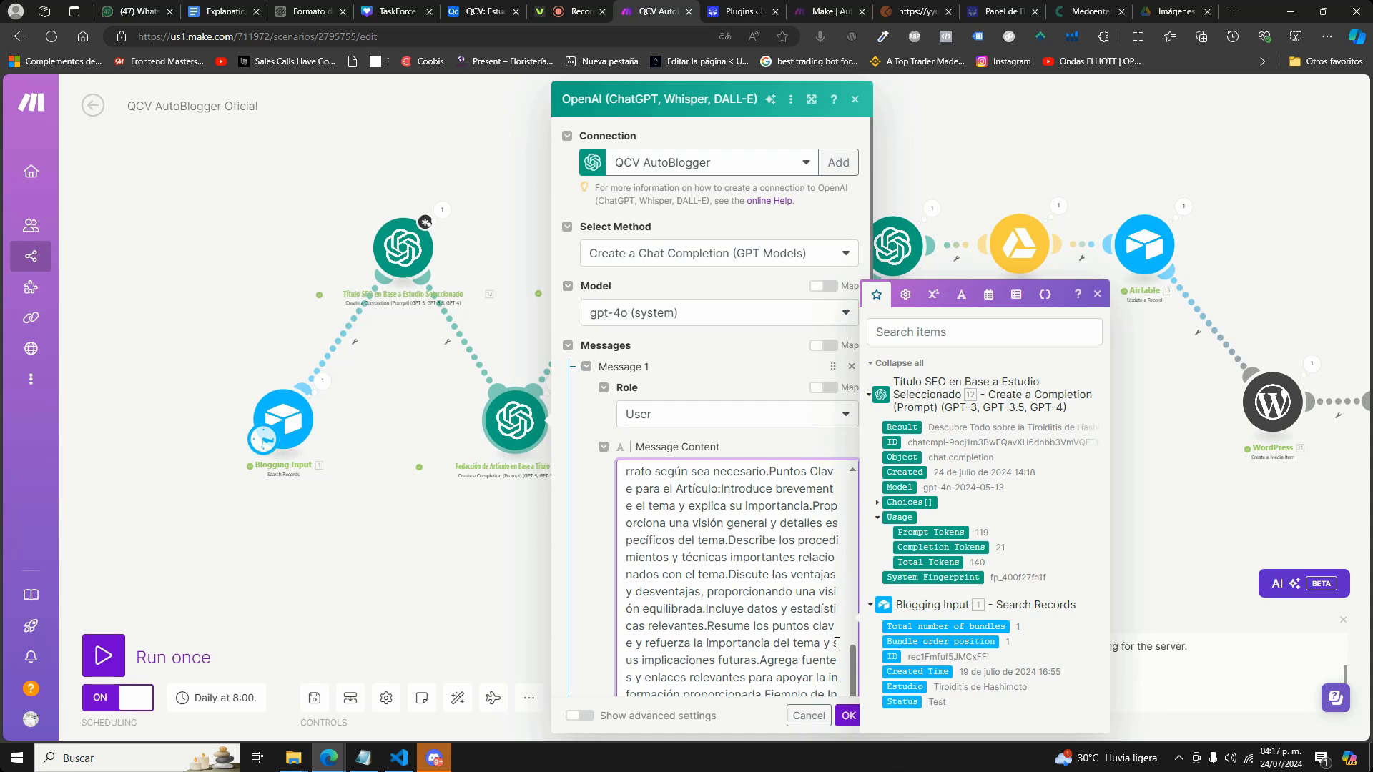
scroll(829, 642, up, 10)
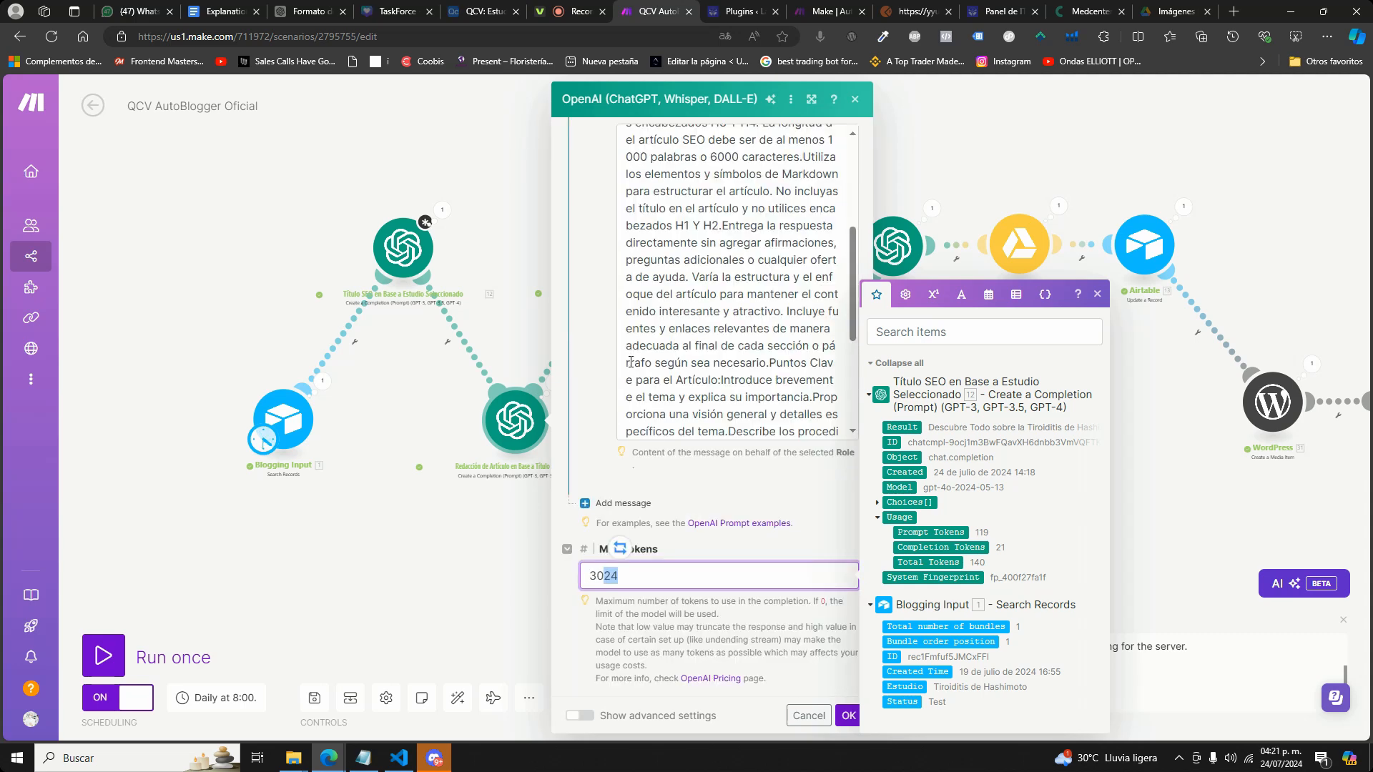
click(848, 715)
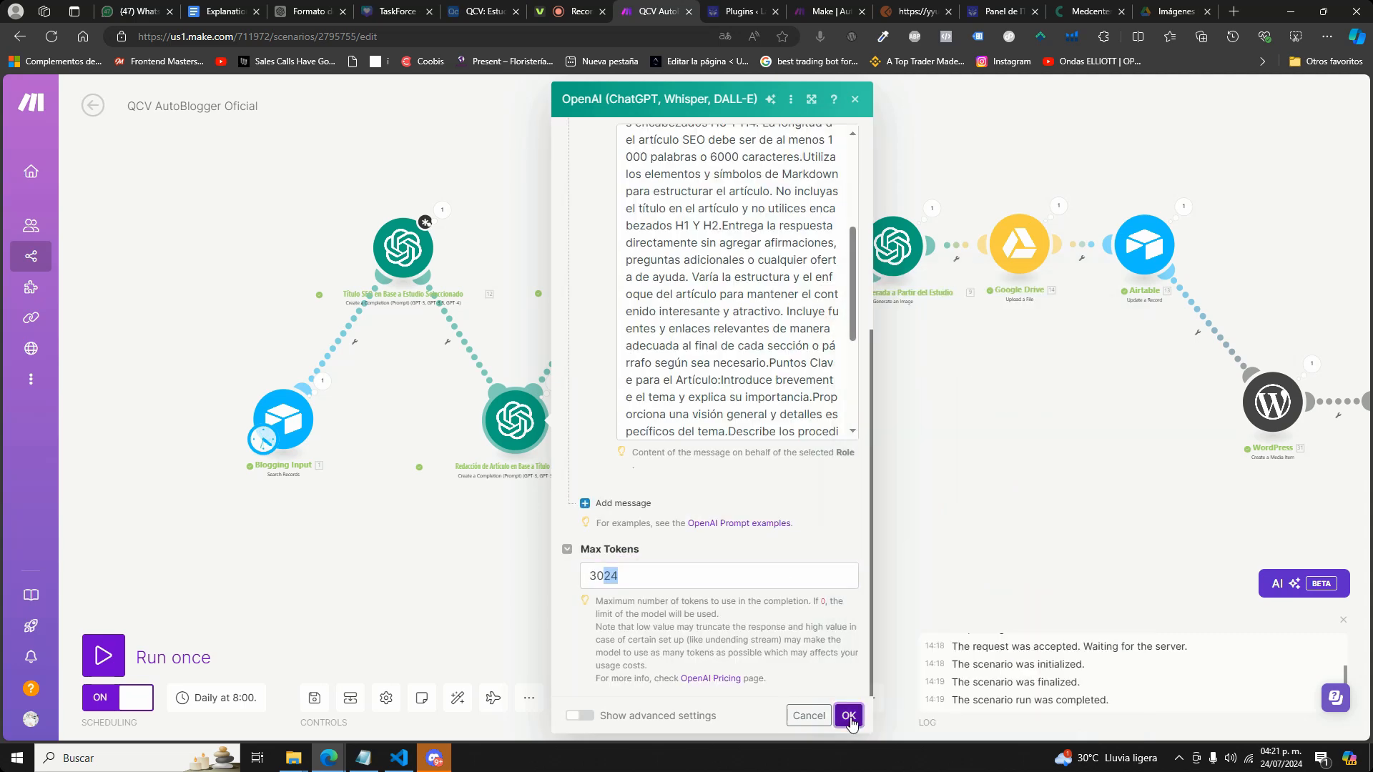
Review the slug generator module's model and prompt, then close its settings.
click(642, 245)
scroll(909, 565, down, 1)
scroll(911, 562, up, 1)
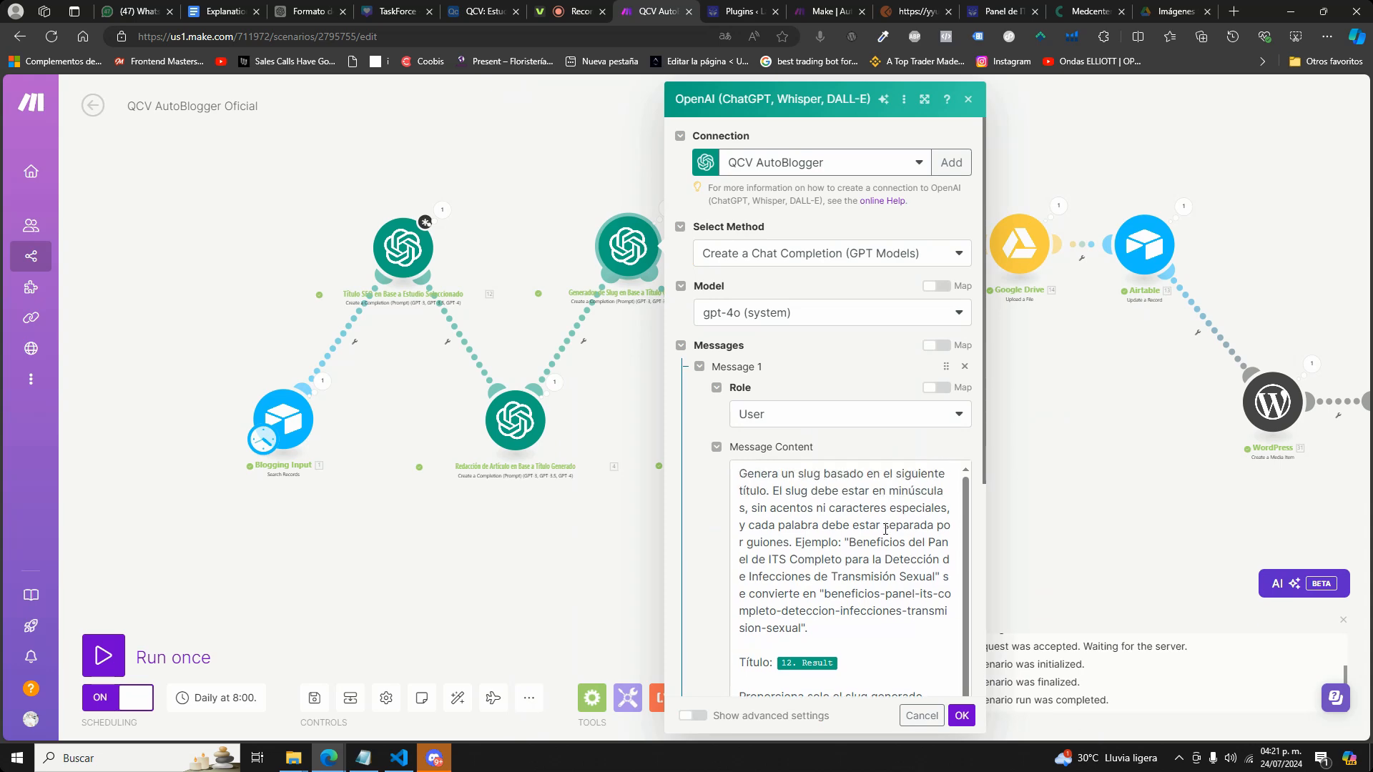
key(Escape)
Inspect the excerpt generation module's prompt, including the requested character length and the summary instruction.
click(761, 418)
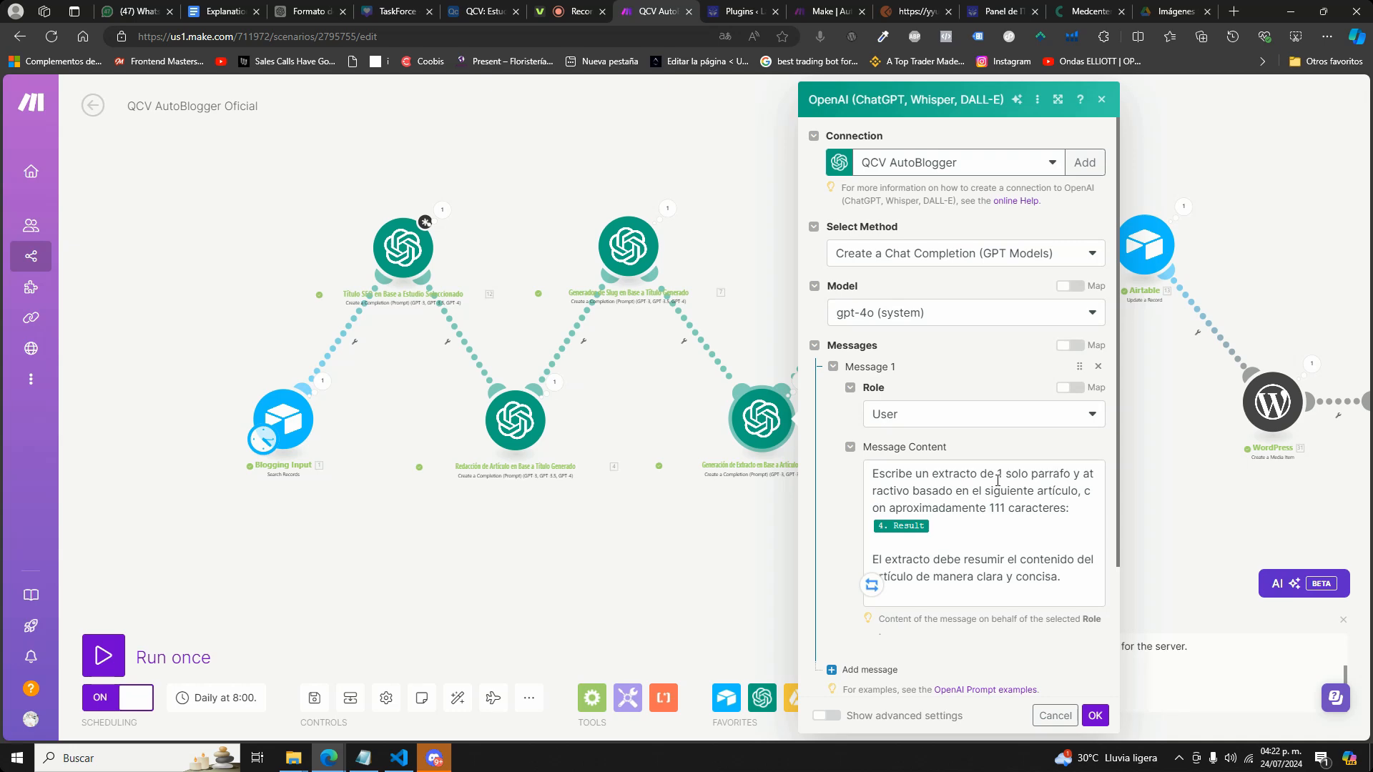
click(1073, 505)
drag(1065, 506, 992, 505)
double_click(1012, 576)
click(748, 157)
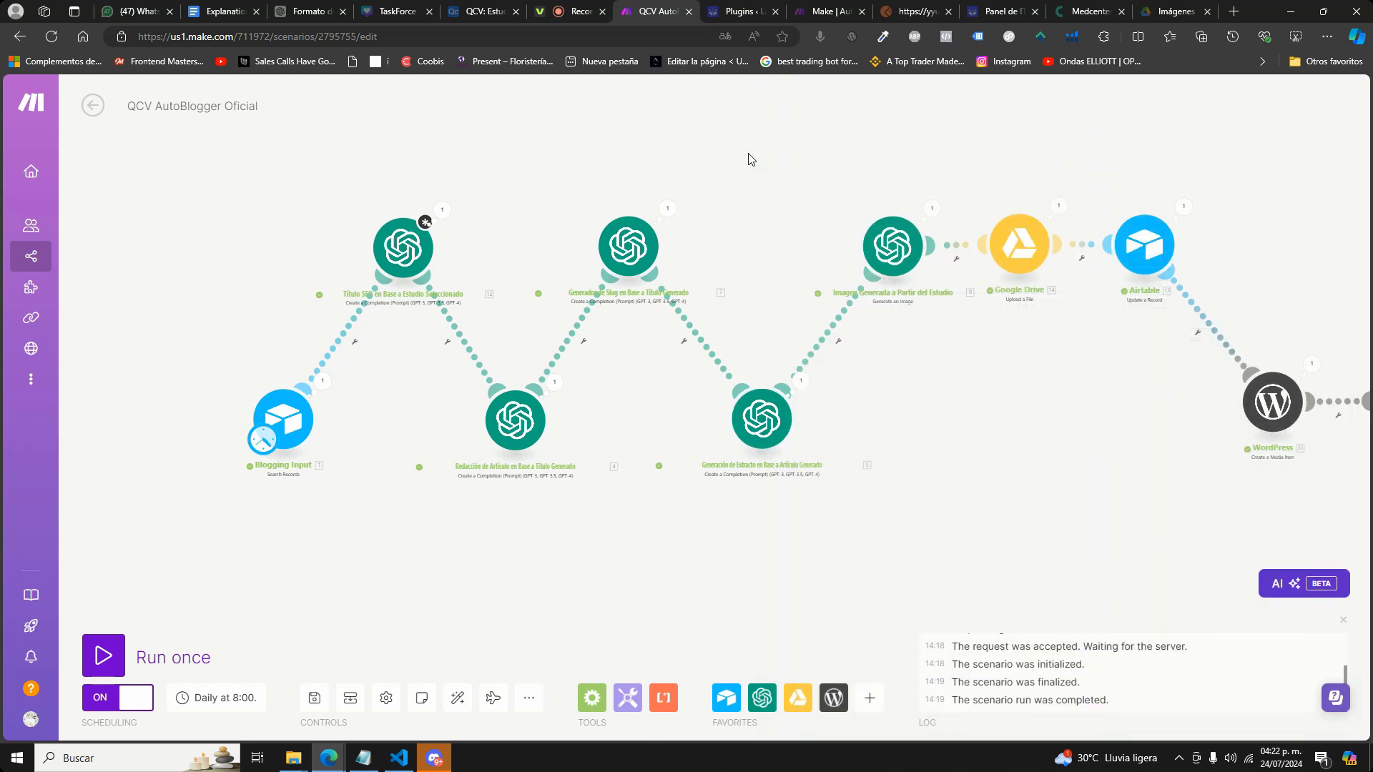
Review the image generation module's prompt, size, quality and style settings, and the Google Drive upload module's destination folder and file name.
click(892, 243)
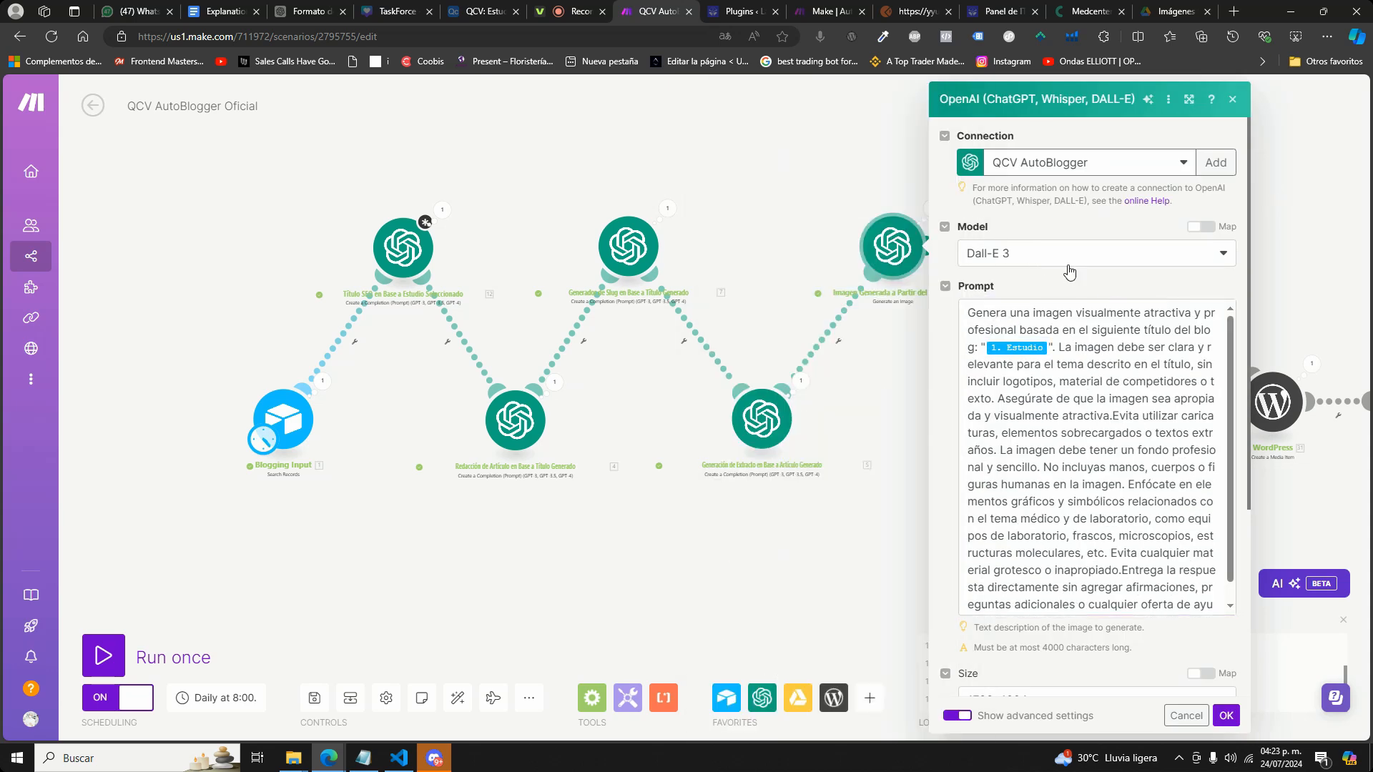
scroll(1086, 275, down, 4)
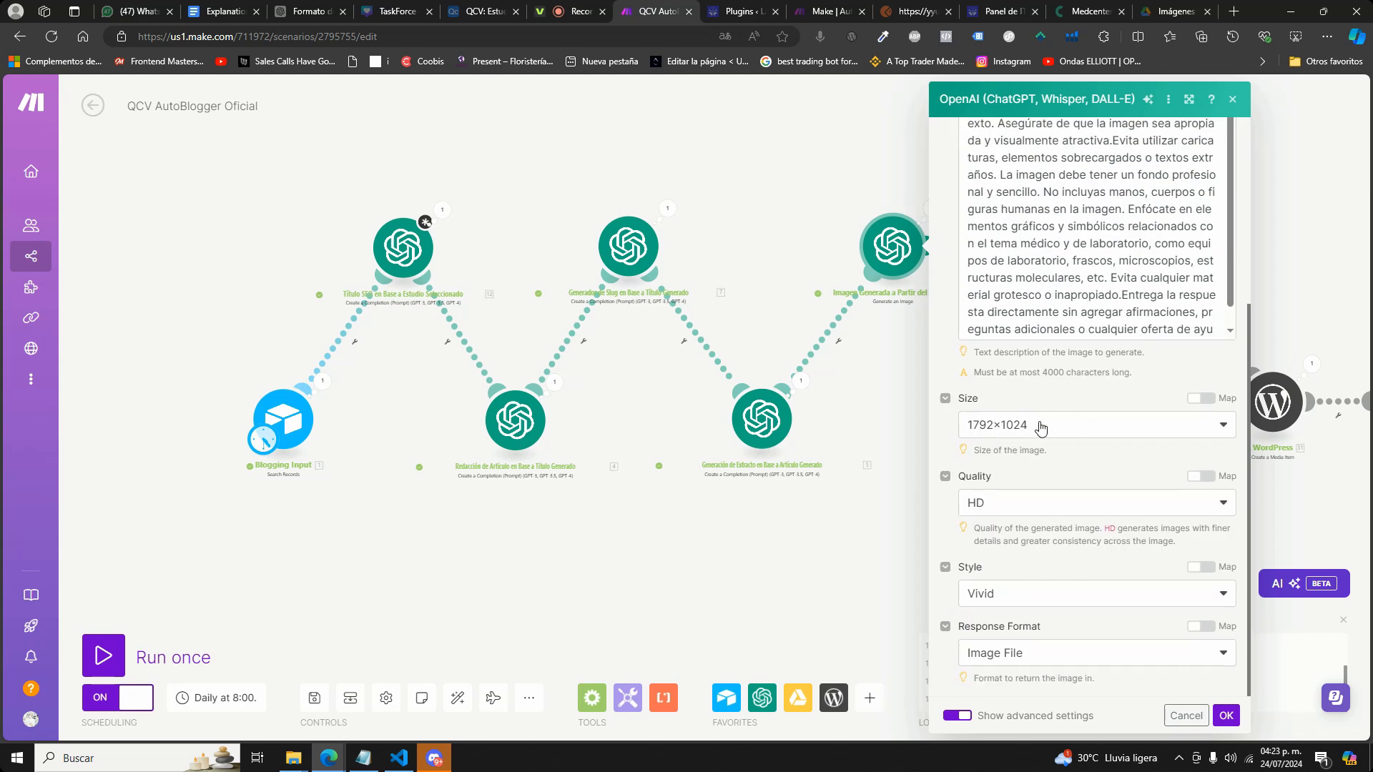
click(1015, 264)
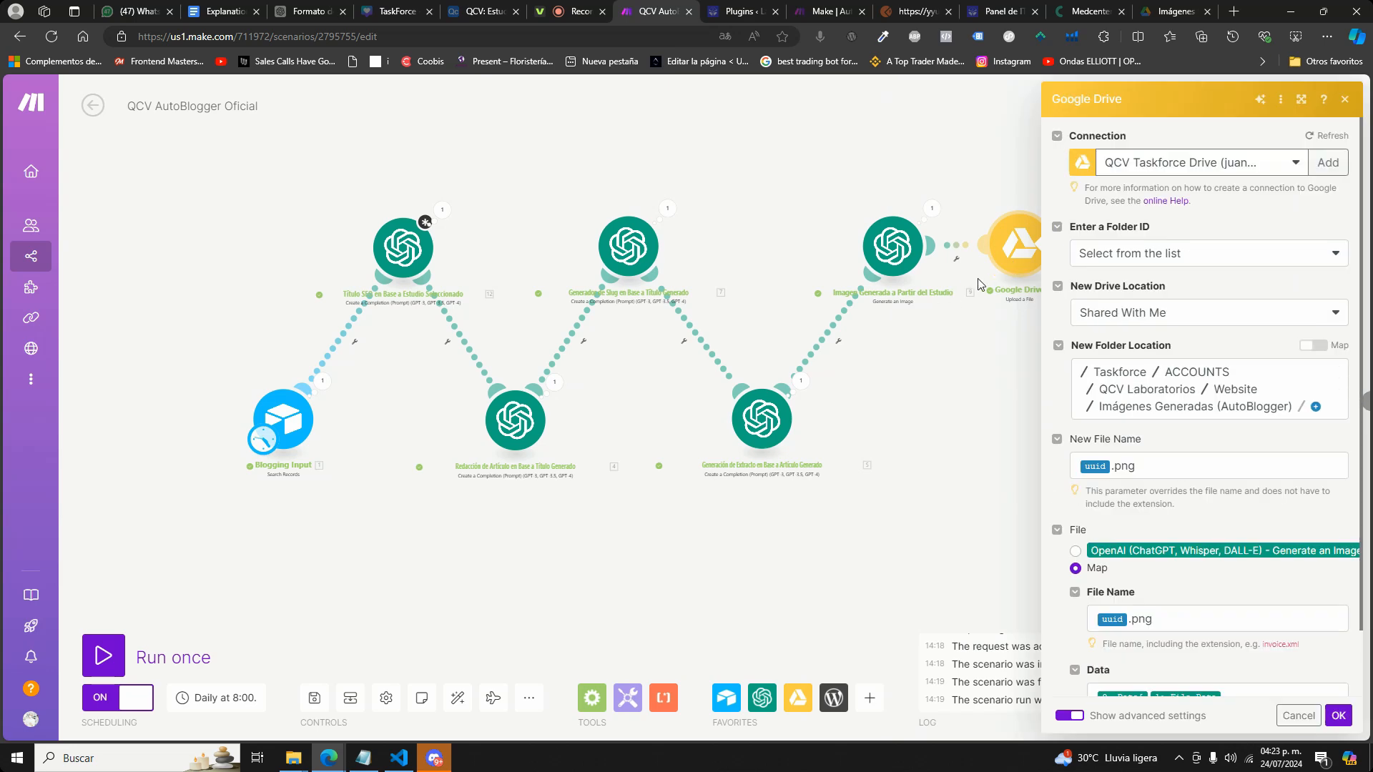
click(1316, 409)
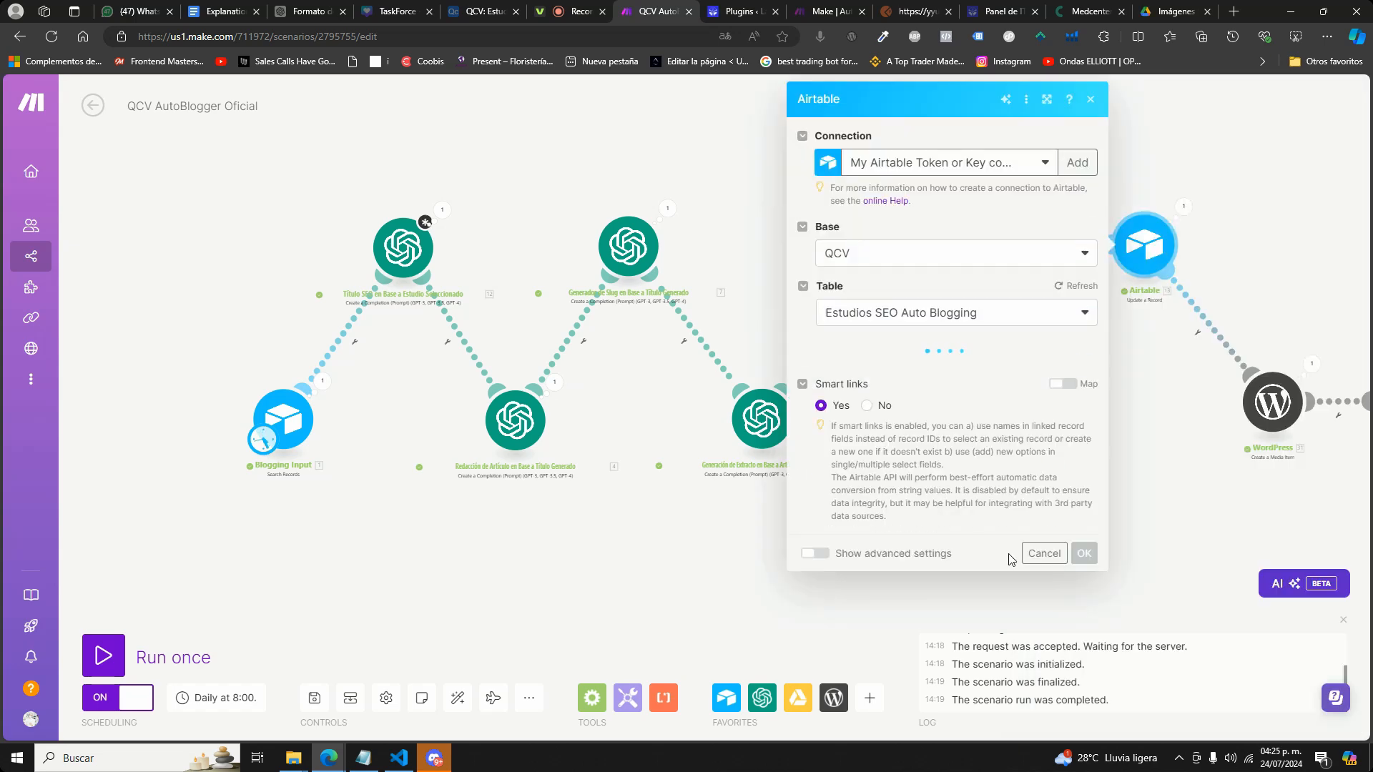
Inspect the Airtable record update module's settings and the WordPress media item module's file name and title mappings.
scroll(968, 542, down, 3)
click(960, 399)
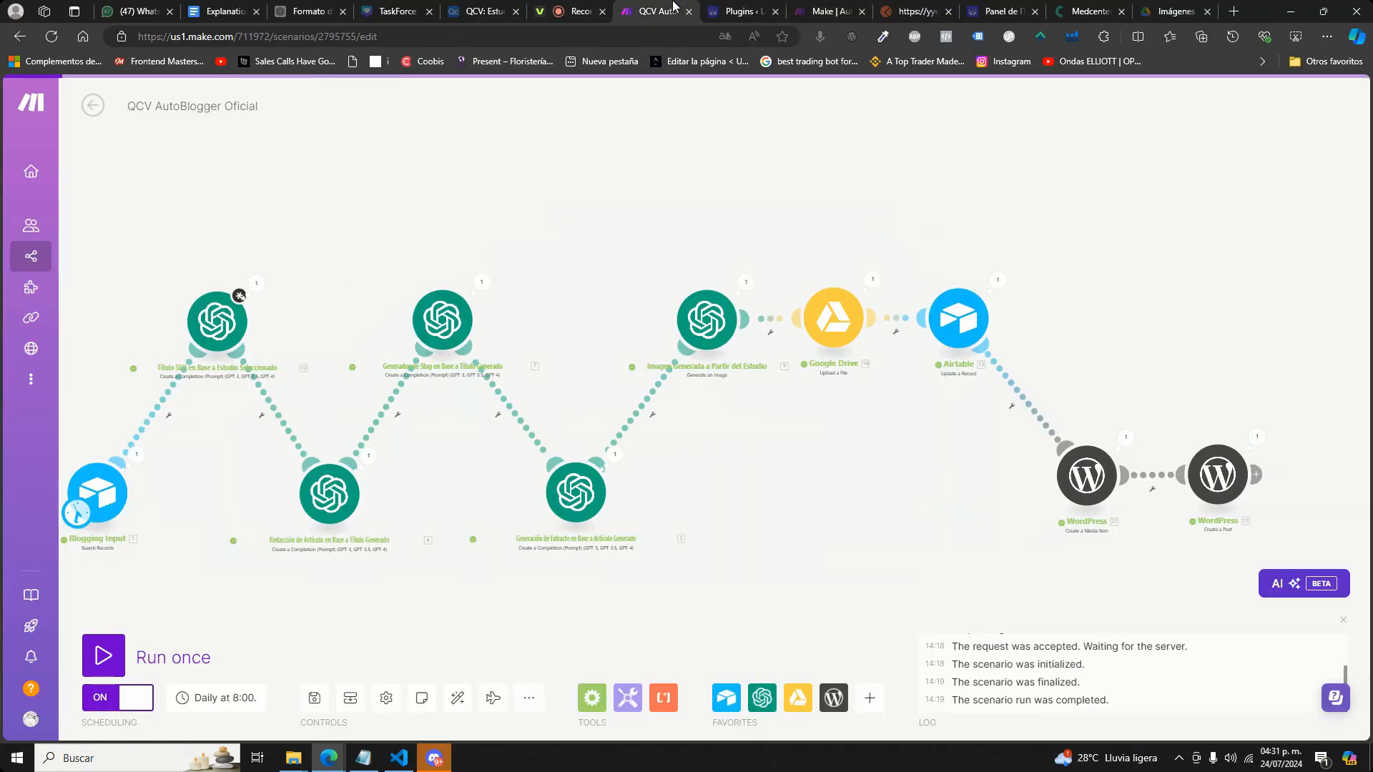
click(1101, 484)
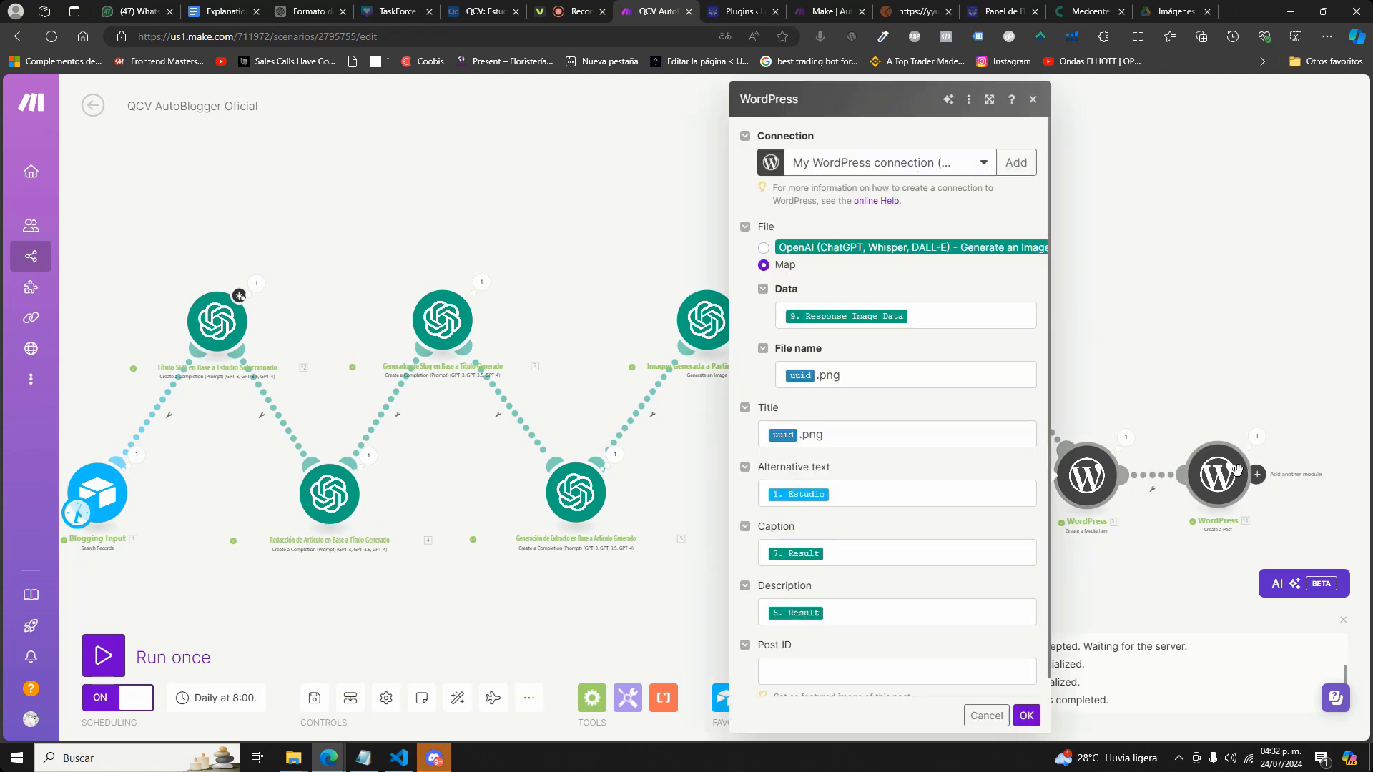
double_click(886, 372)
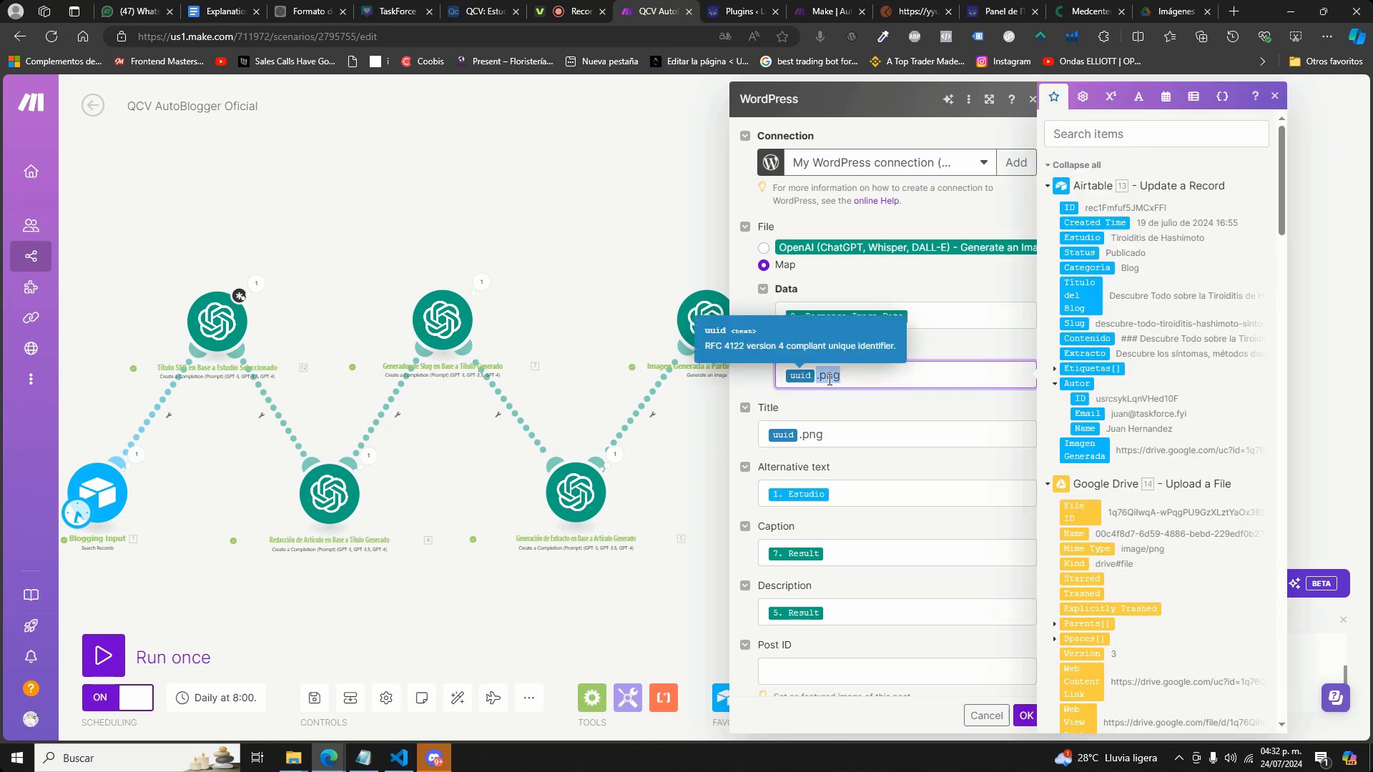
double_click(851, 435)
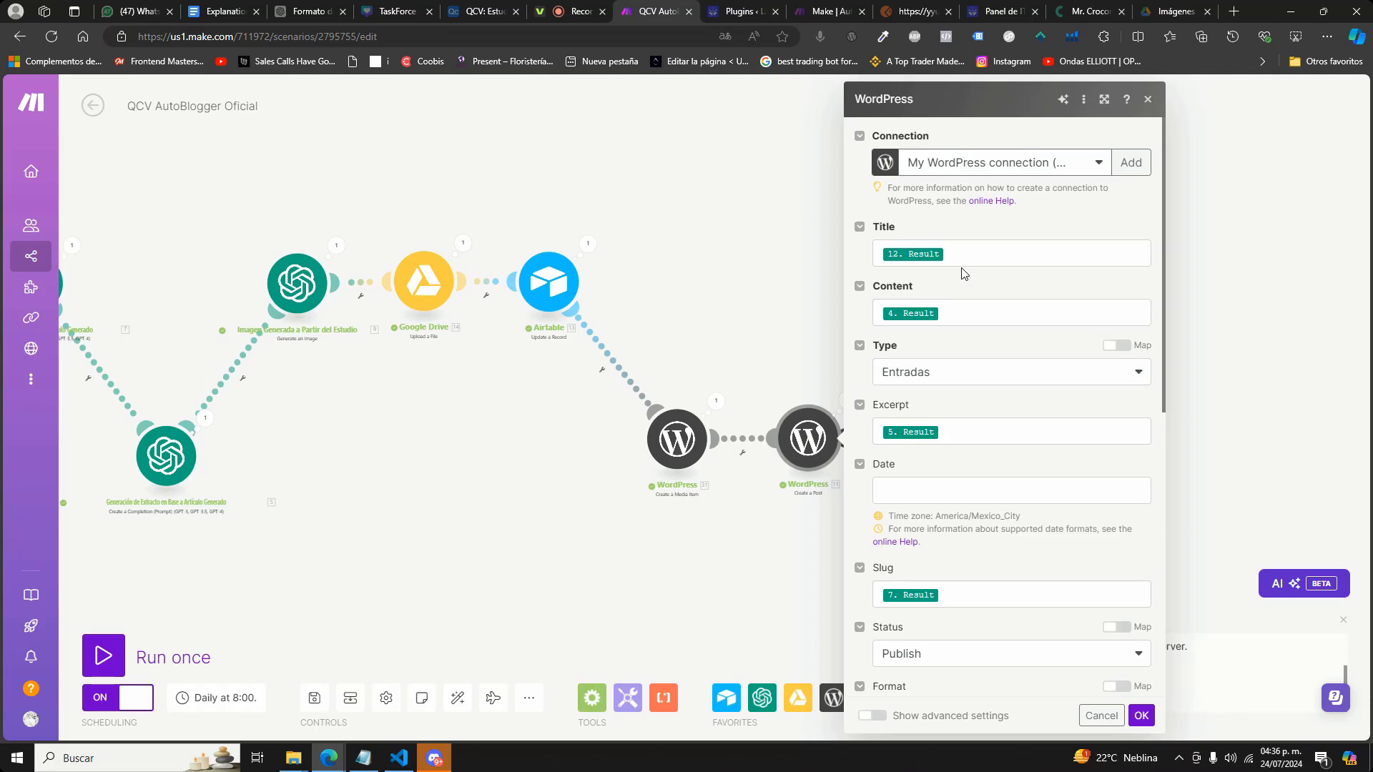
Examine the title mapping in the WordPress post module and the earlier modules' outputs available for its fields.
click(958, 263)
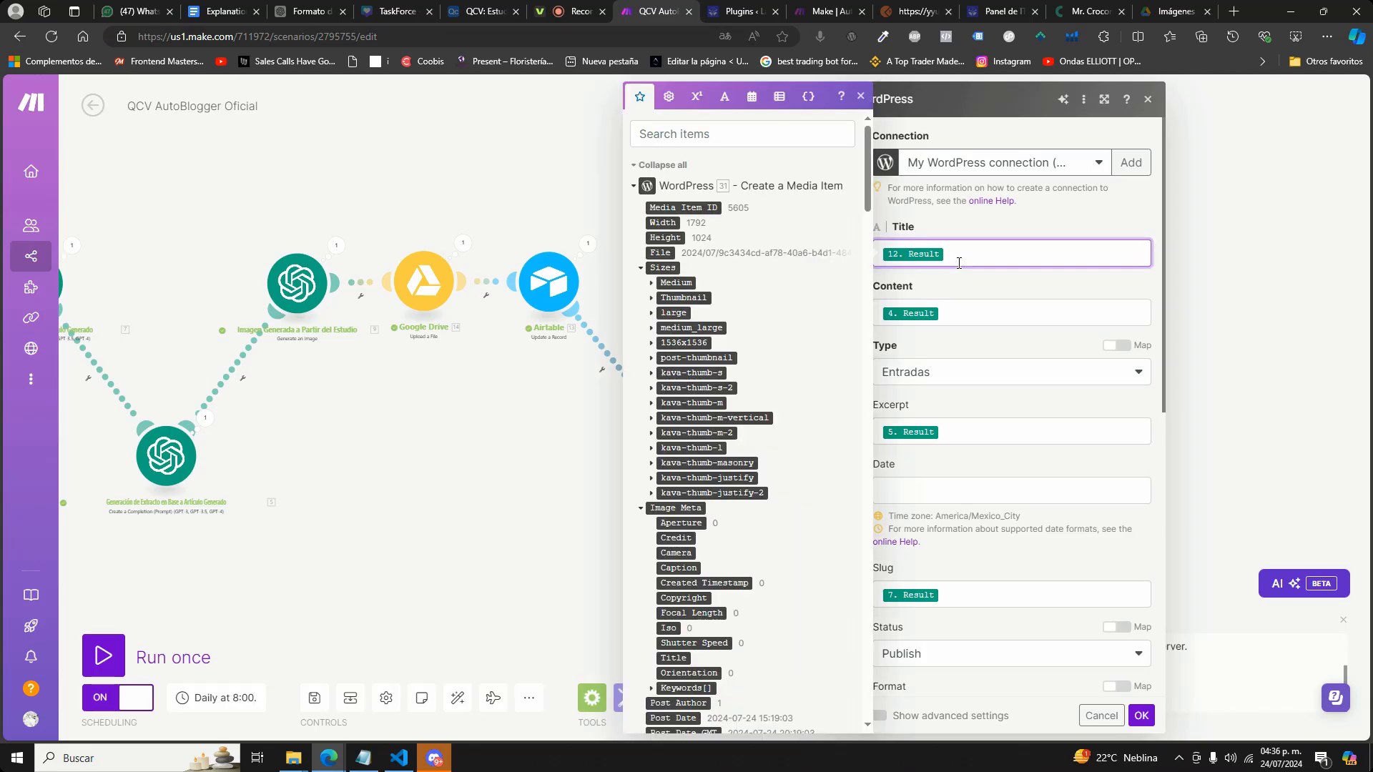
scroll(772, 413, down, 15)
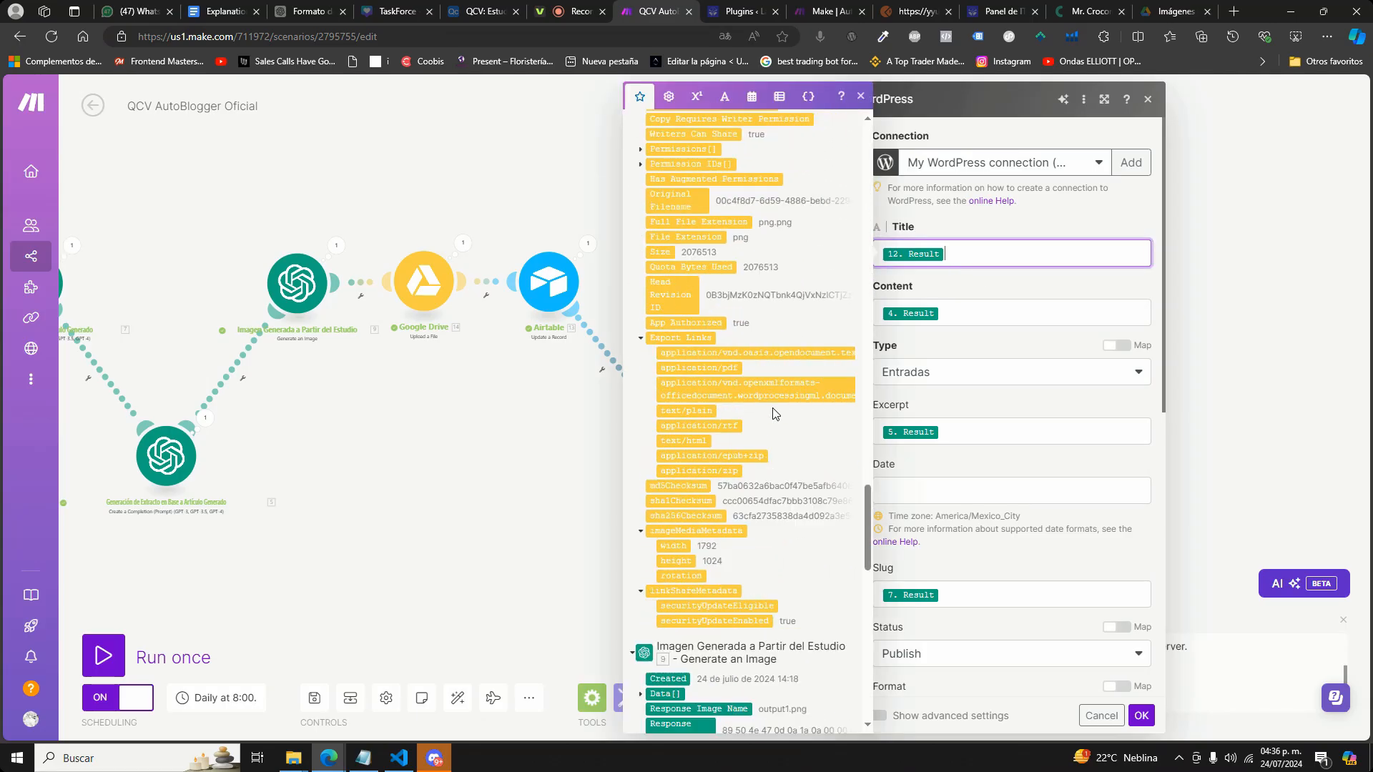
scroll(773, 413, up, 1)
scroll(788, 314, up, 2)
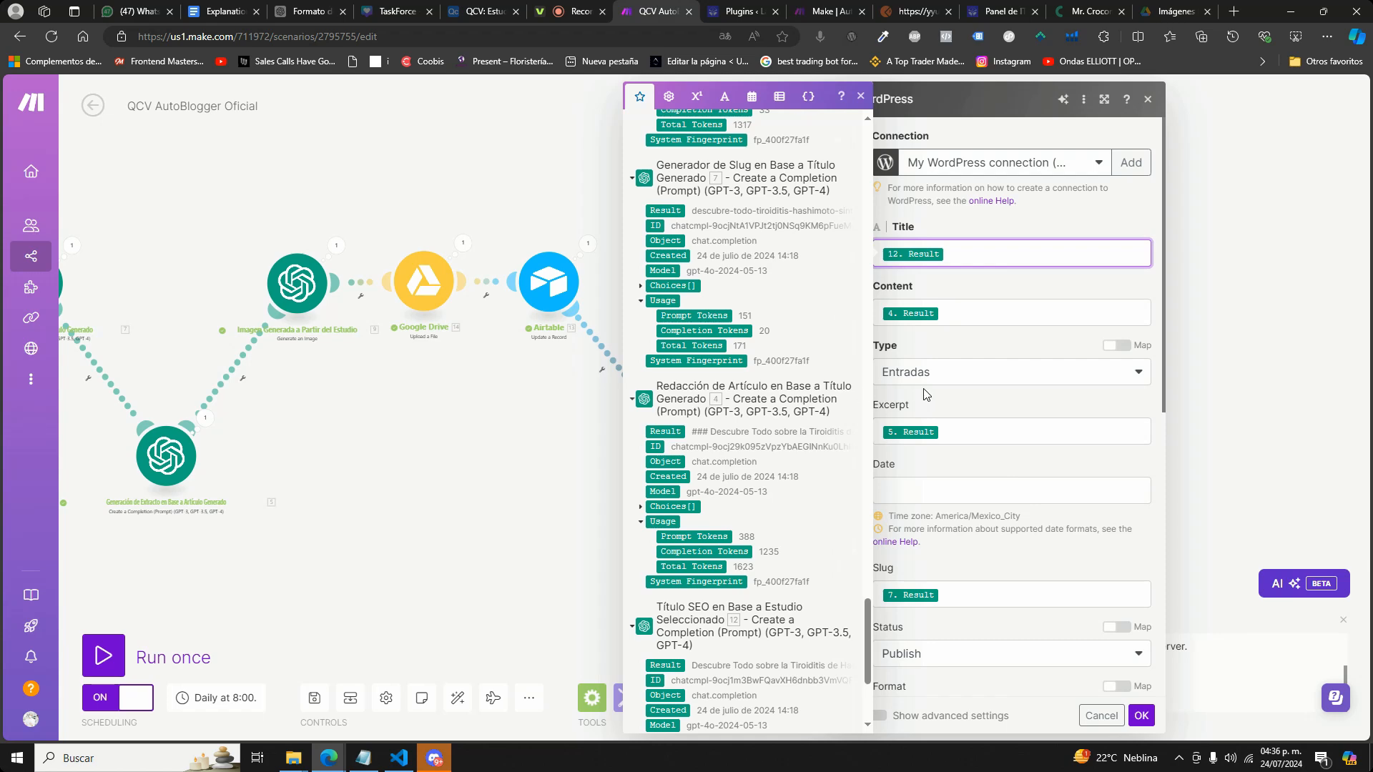
scroll(789, 395, up, 5)
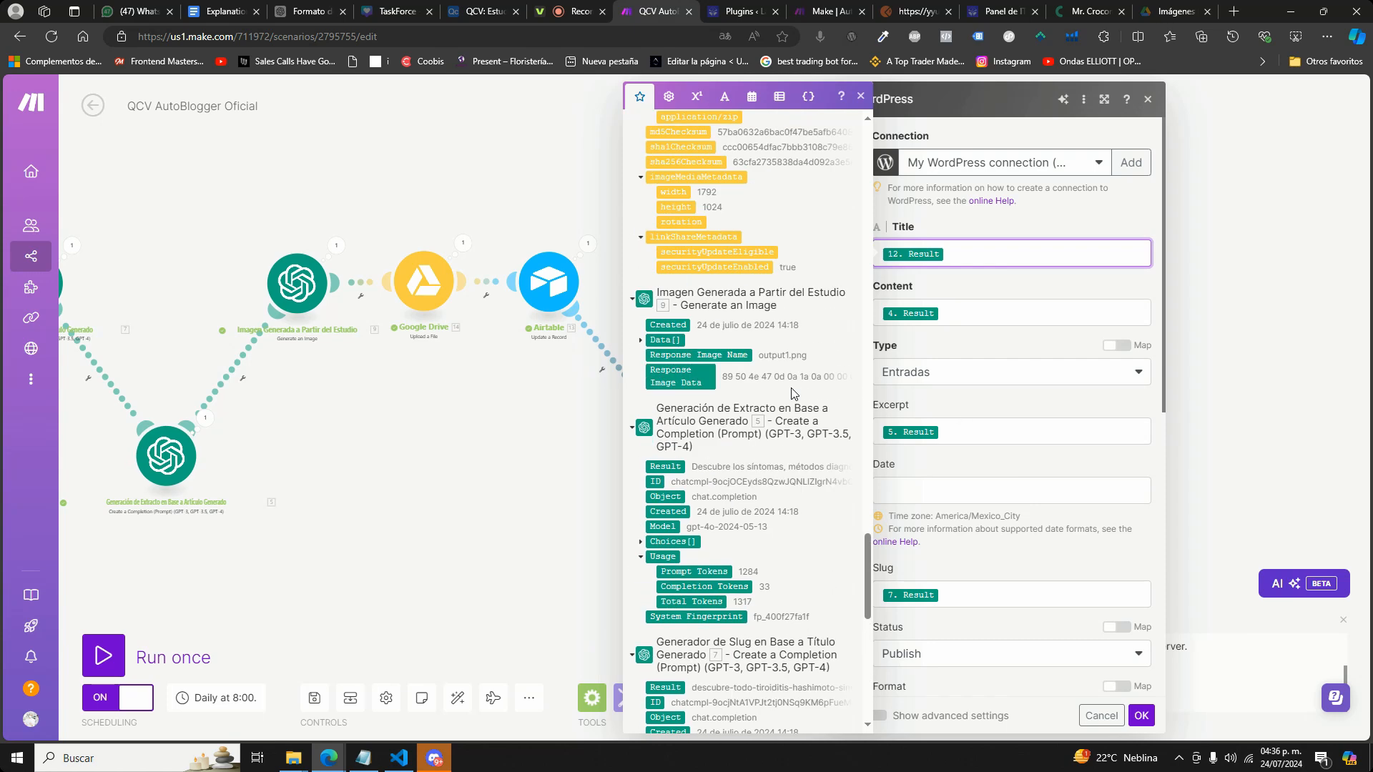
Review the post module's type, slug, status, category, tag, author and featured media settings.
scroll(926, 406, down, 3)
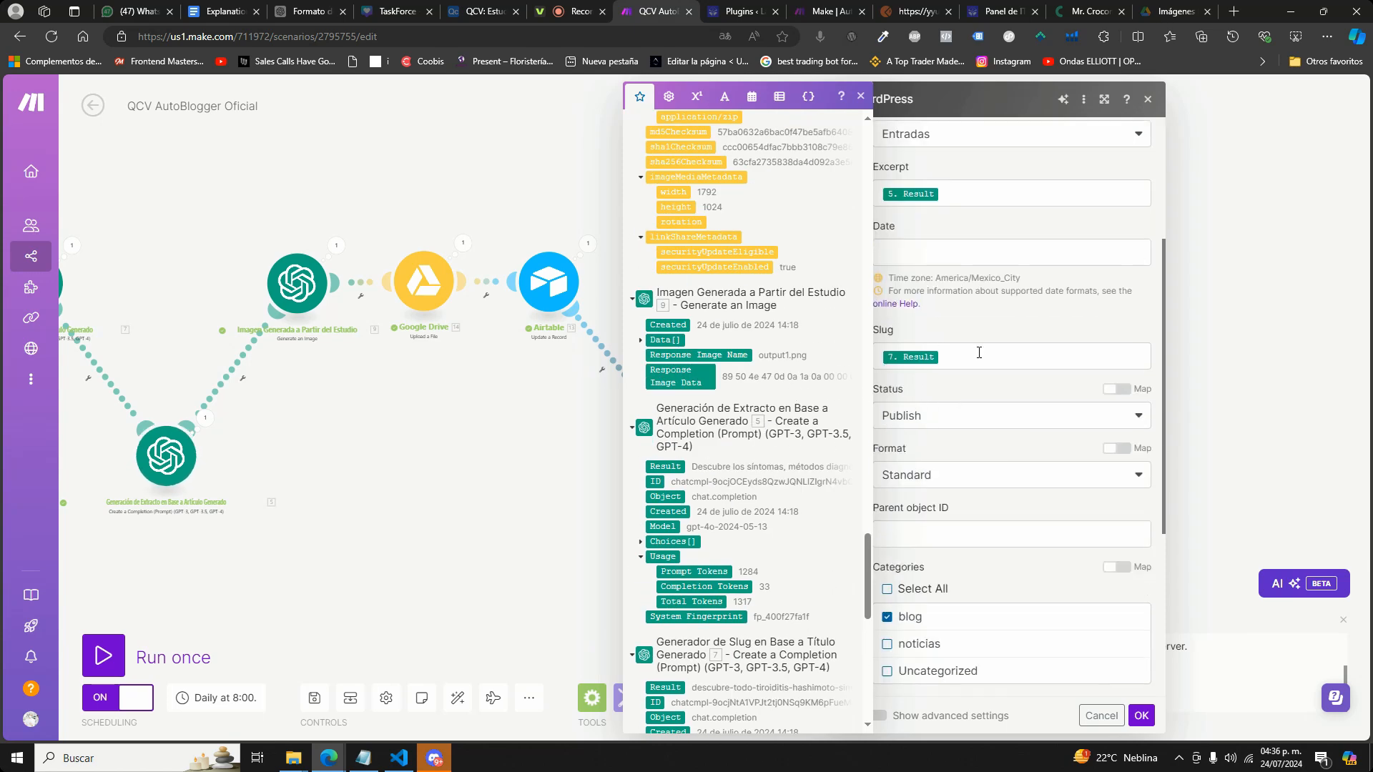
scroll(917, 327, up, 3)
scroll(1020, 278, down, 3)
scroll(1051, 352, up, 4)
click(1080, 383)
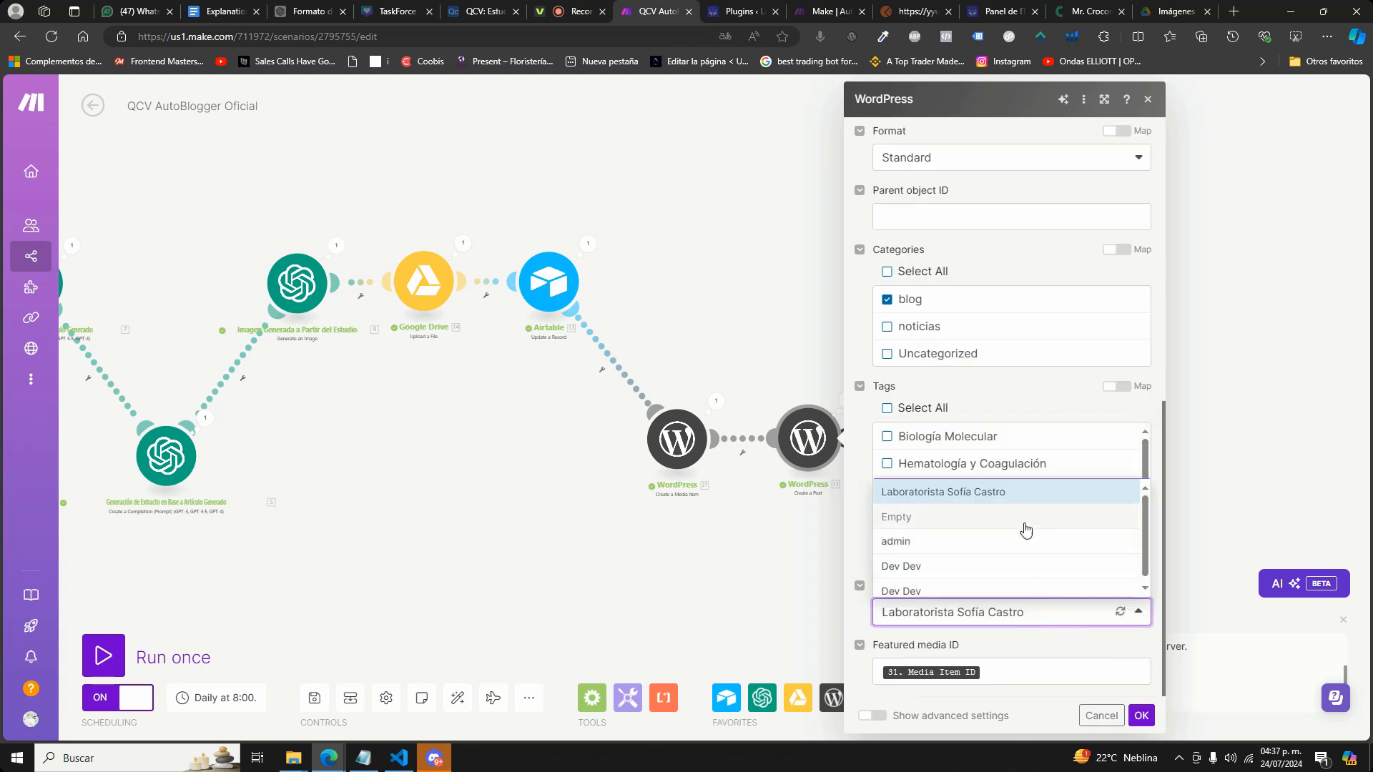
click(1035, 613)
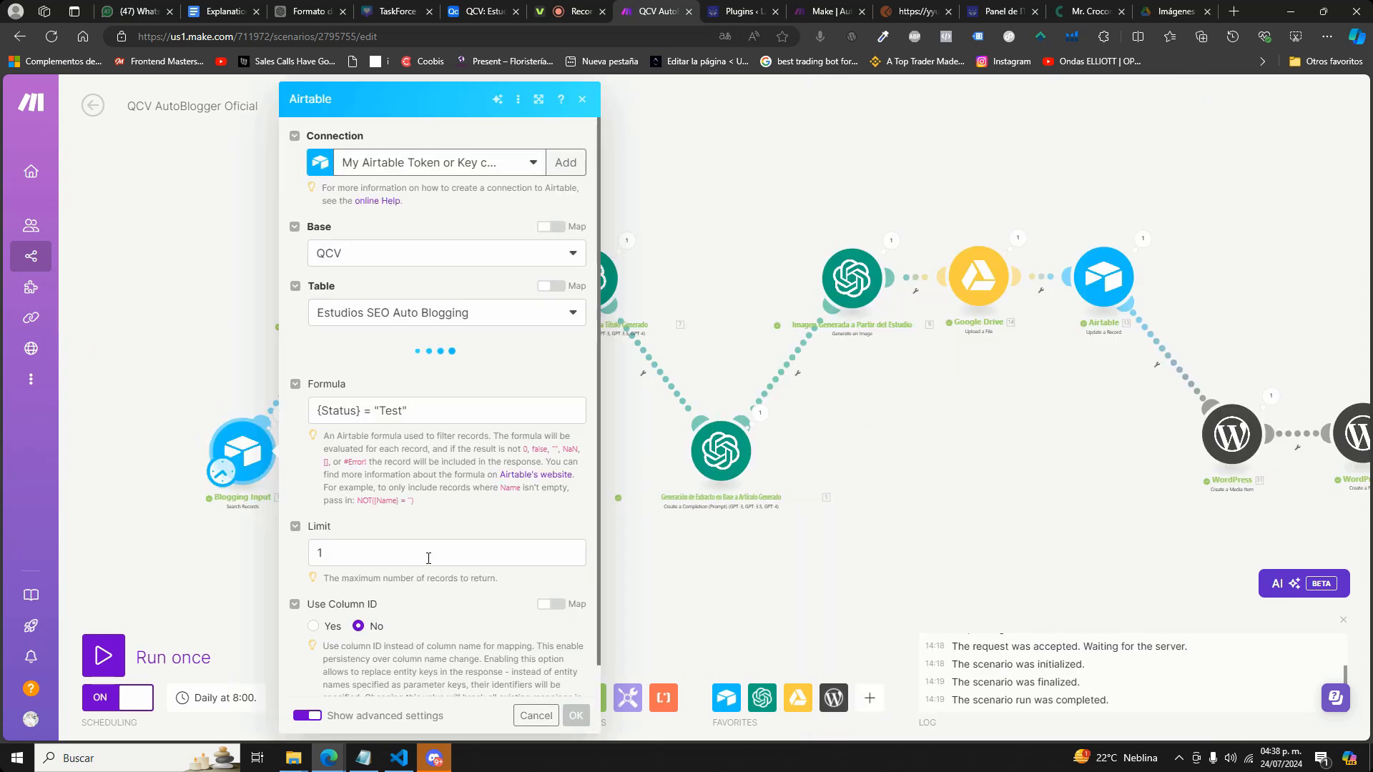
Leave the post module's settings and run the whole scenario once.
click(543, 710)
click(103, 655)
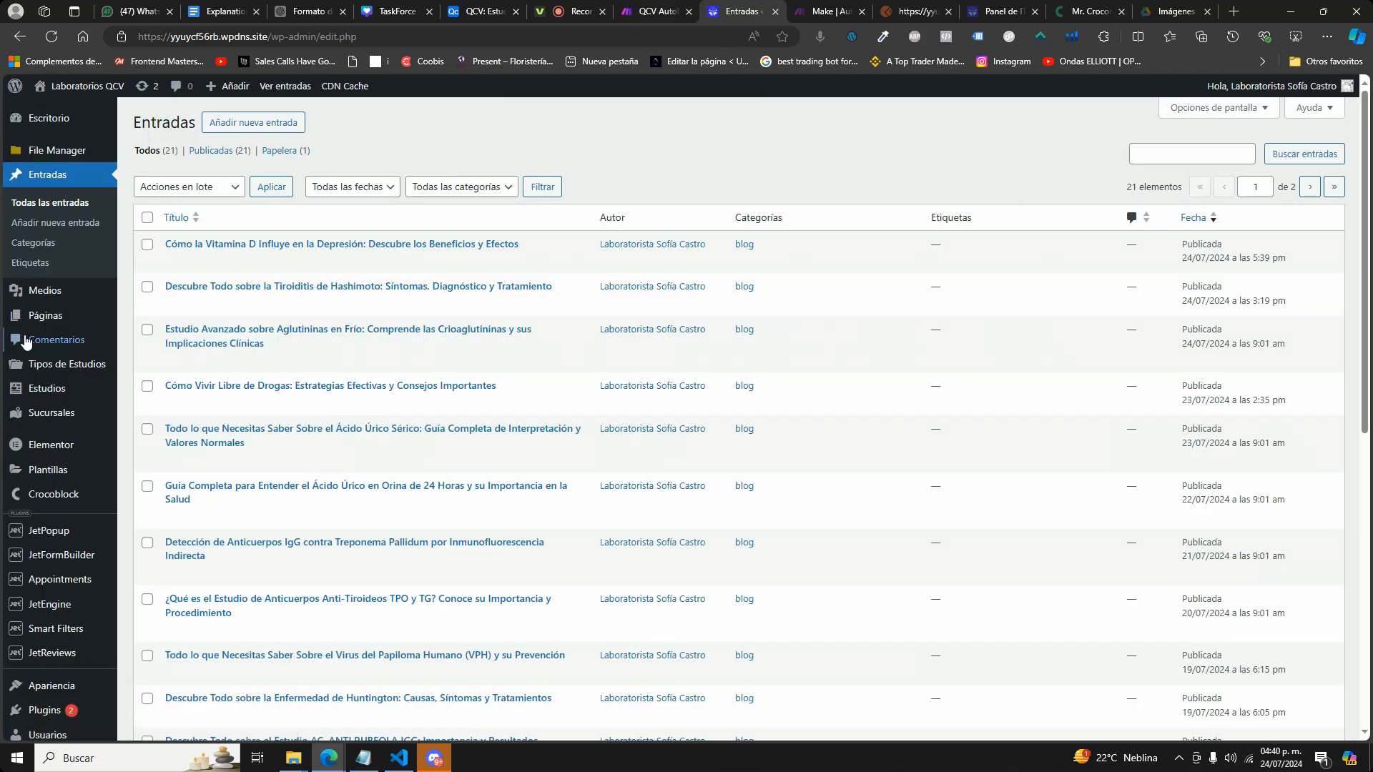
Check the published post on vitamin D and depression, and update it from its WordPress edit page with Markdown enabled.
click(764, 13)
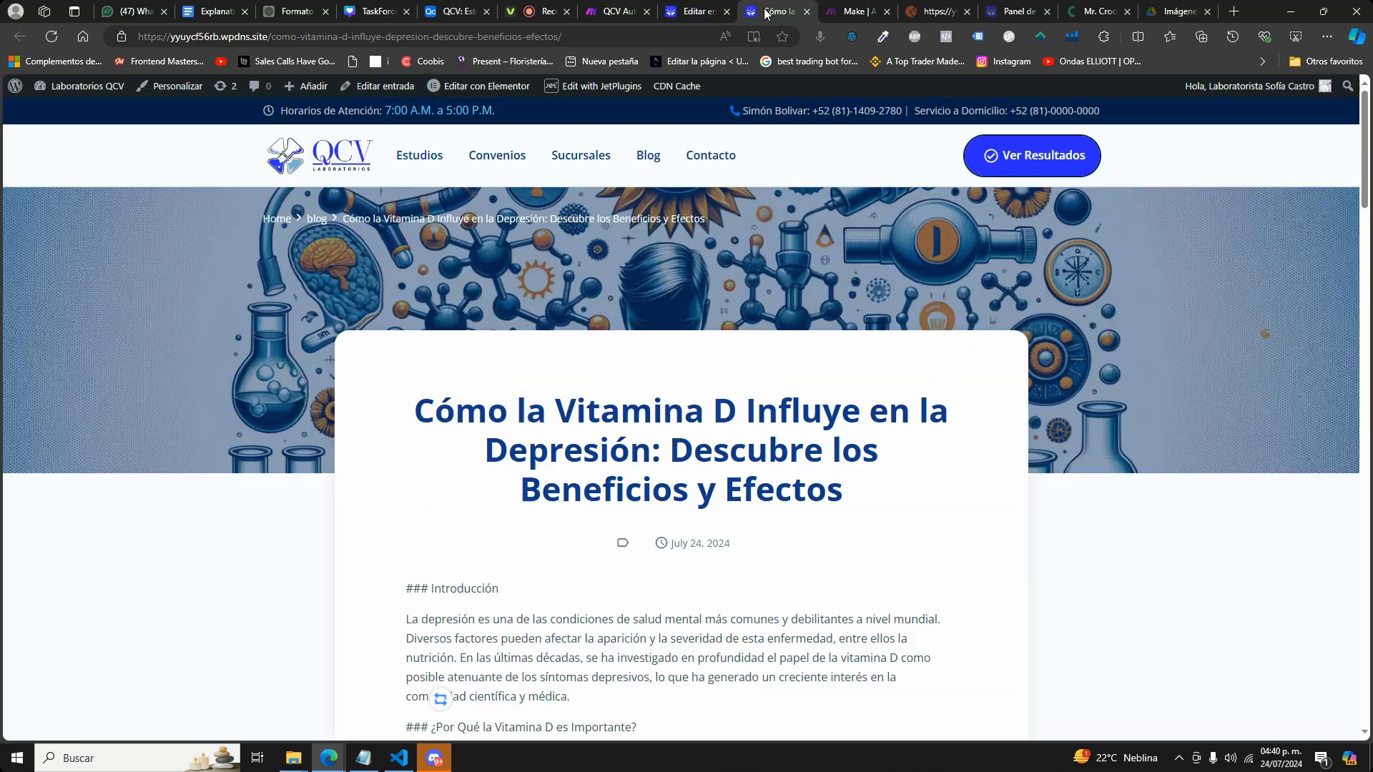
click(60, 38)
click(694, 11)
click(1291, 608)
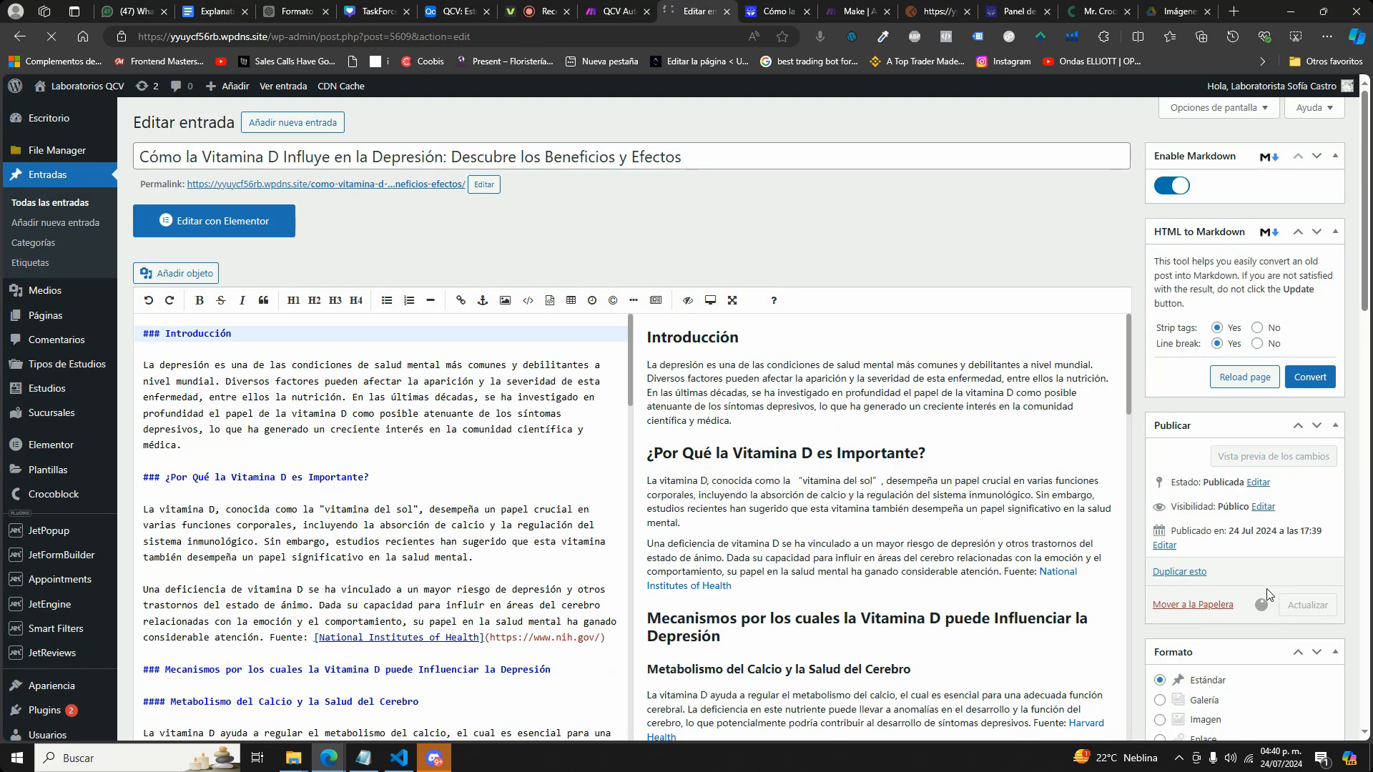
Reload the published vitamin D post and examine the formatting of its headings and body text.
click(777, 12)
click(56, 37)
scroll(758, 472, down, 10)
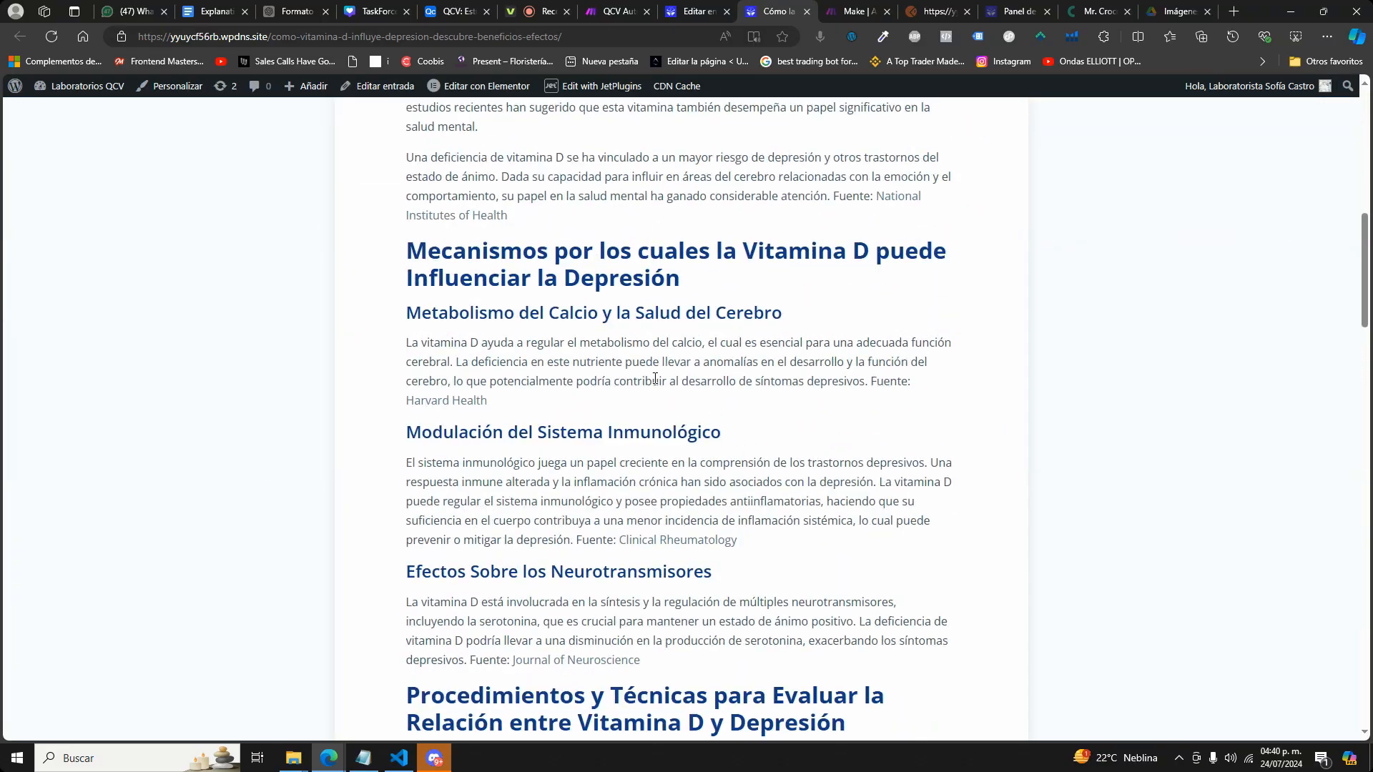